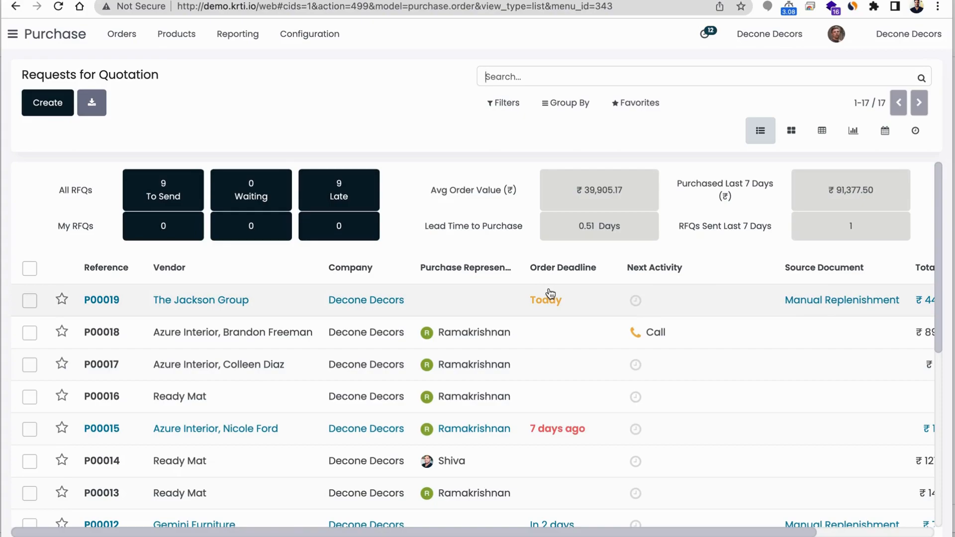
Step: Look through the requests for quotation, including their vendors, order deadlines and next activities
scroll(564, 338, "down", 2)
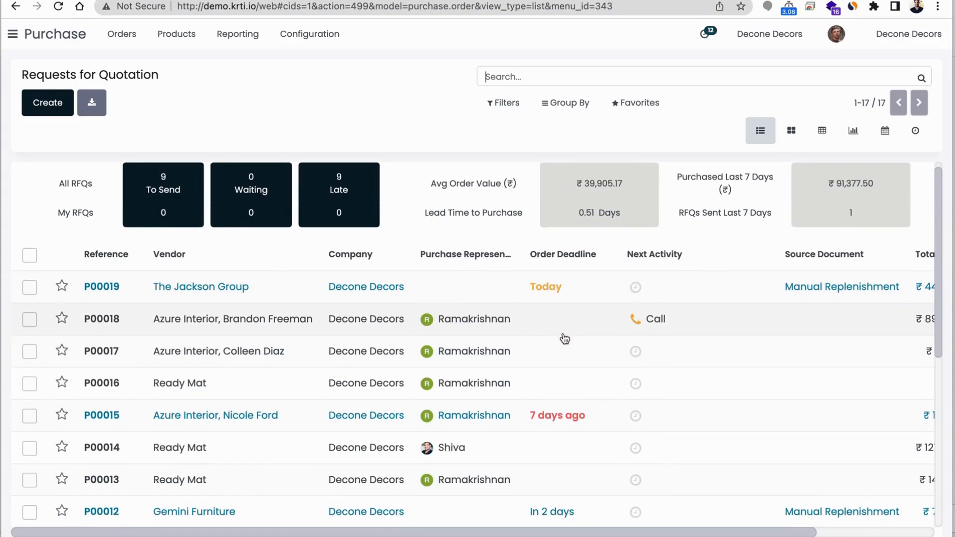
scroll(565, 338, "down", 3)
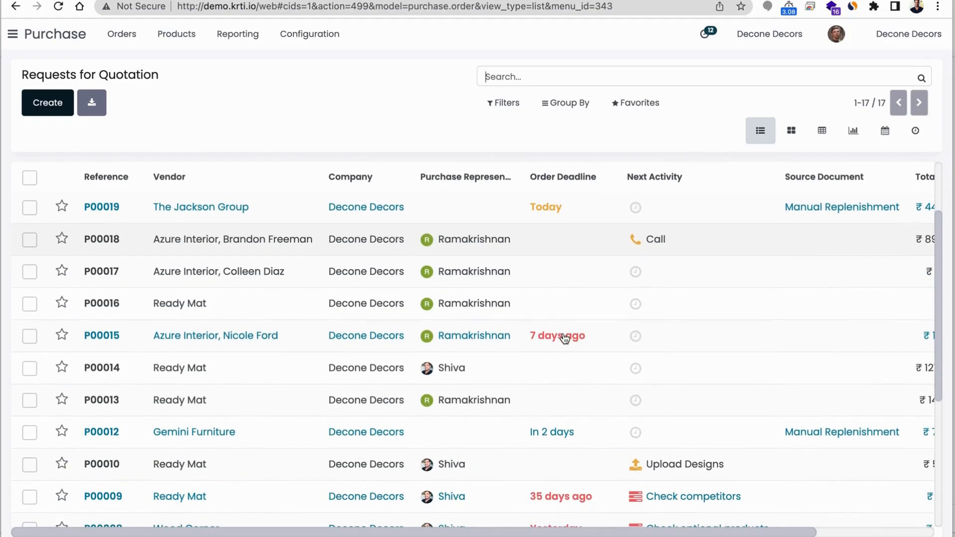
scroll(565, 338, "up", 1)
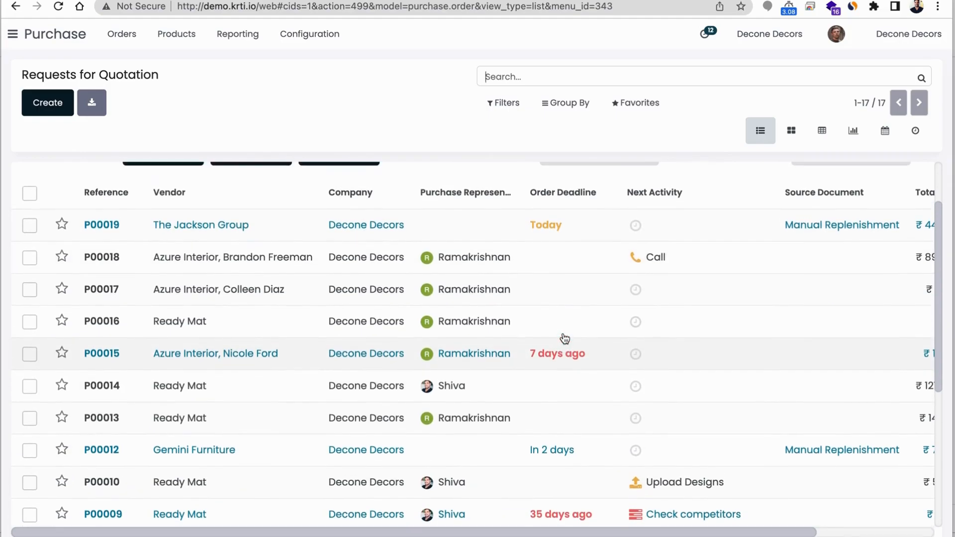
scroll(565, 339, "up", 2)
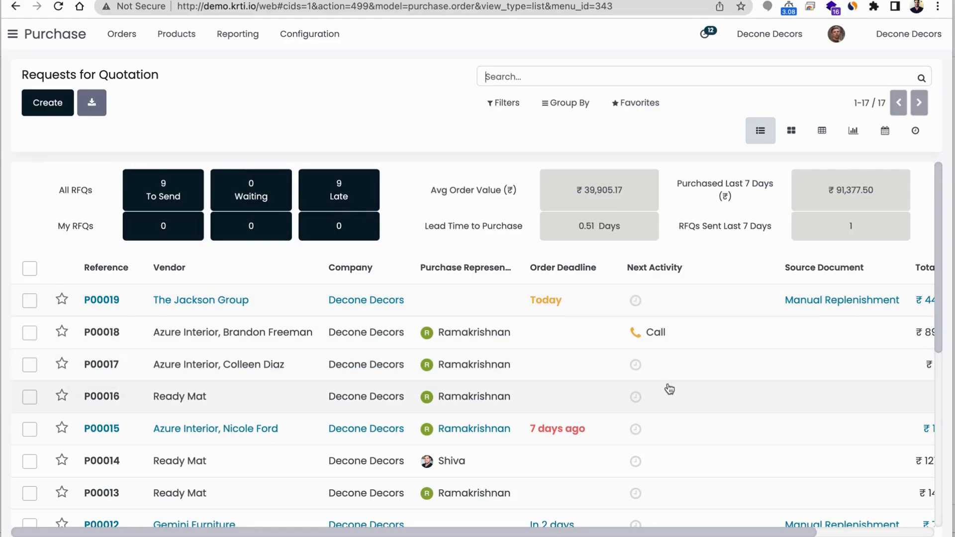
scroll(673, 426, "down", 1)
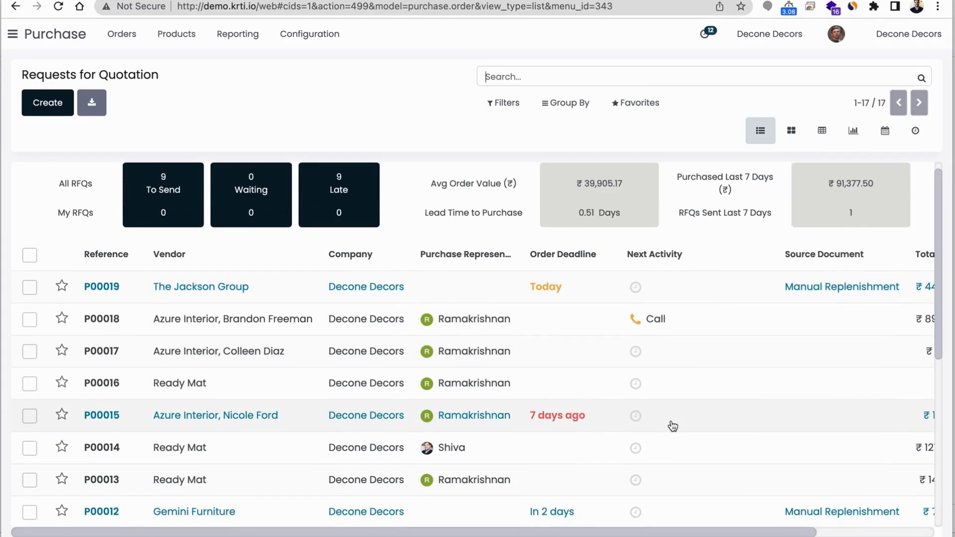
scroll(673, 427, "up", 1)
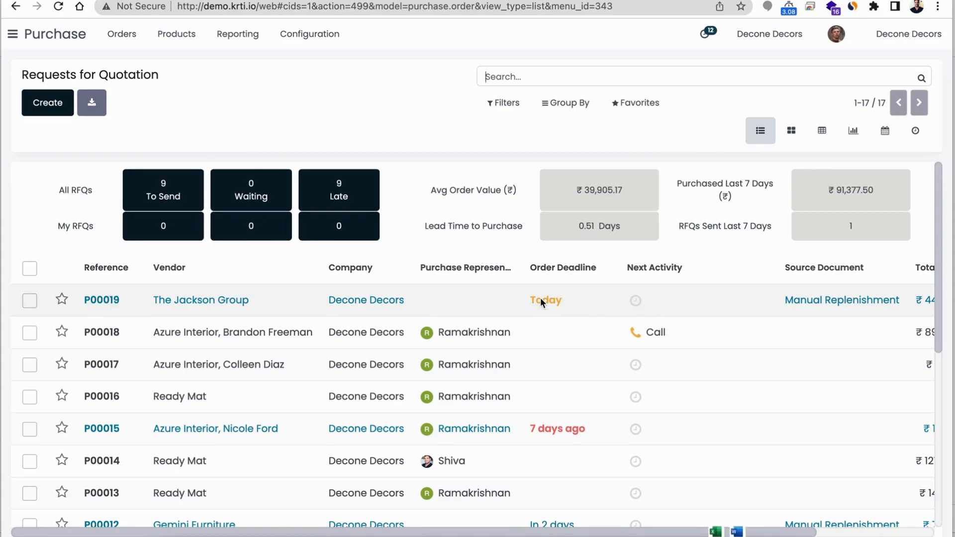
Step: Start scheduling an activity for The Jackson Group's request for quotation and set its activity type to Call
left_click(631, 297)
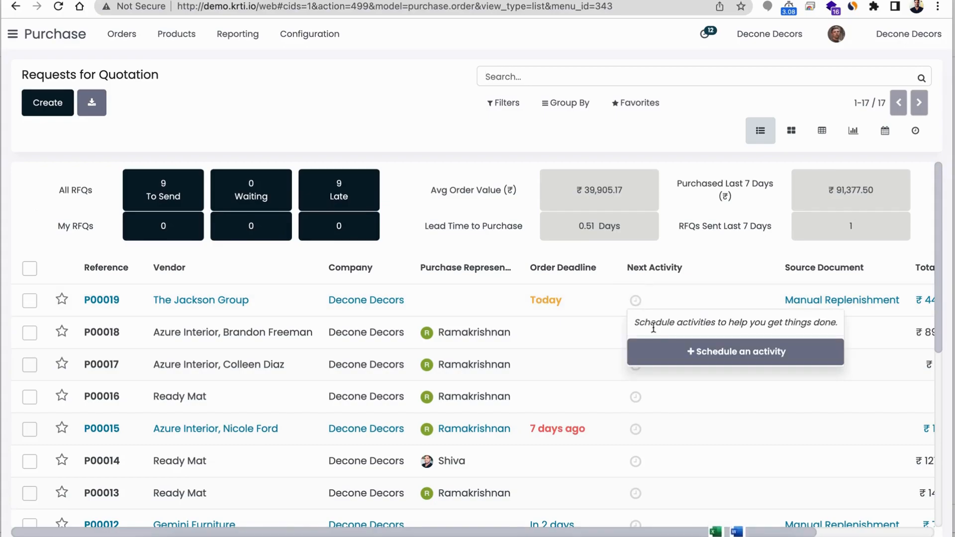
left_click(692, 355)
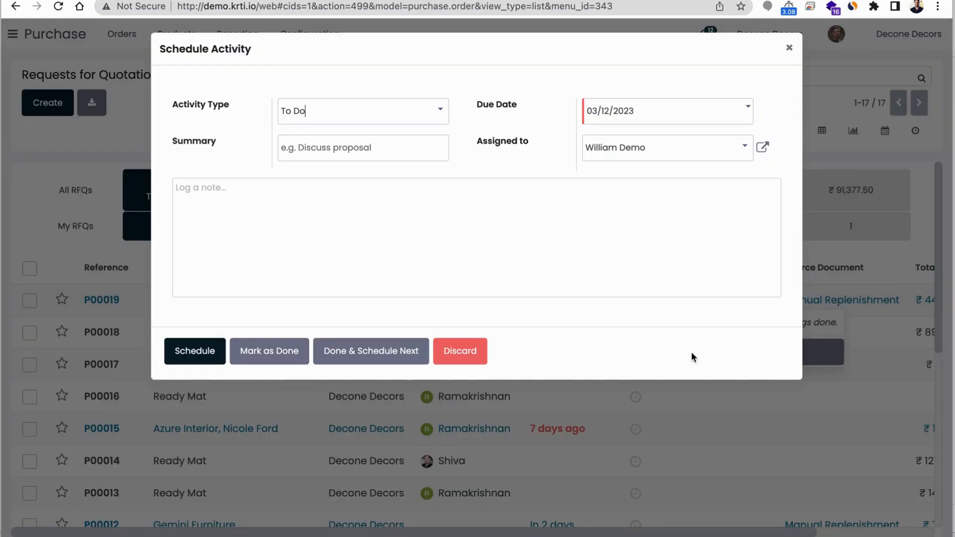
left_click(437, 118)
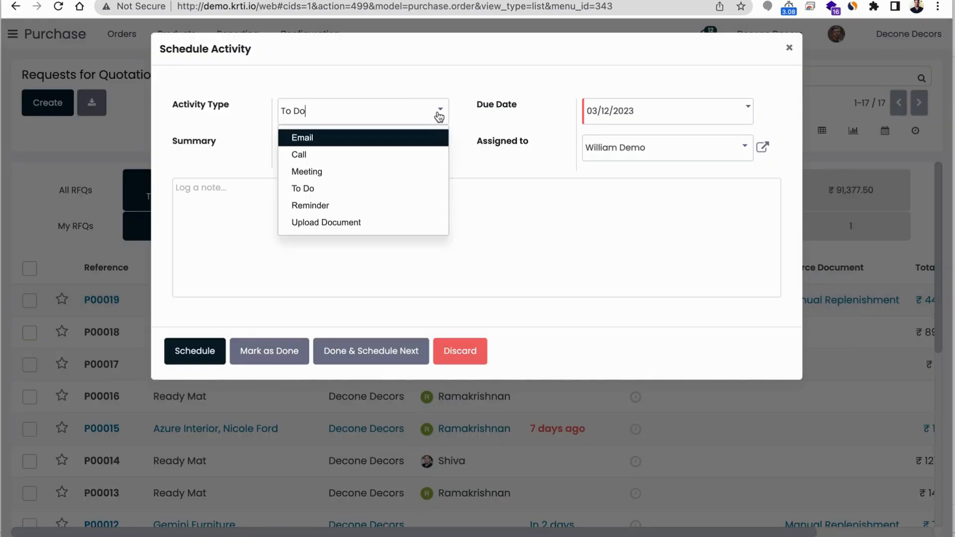
left_click(311, 150)
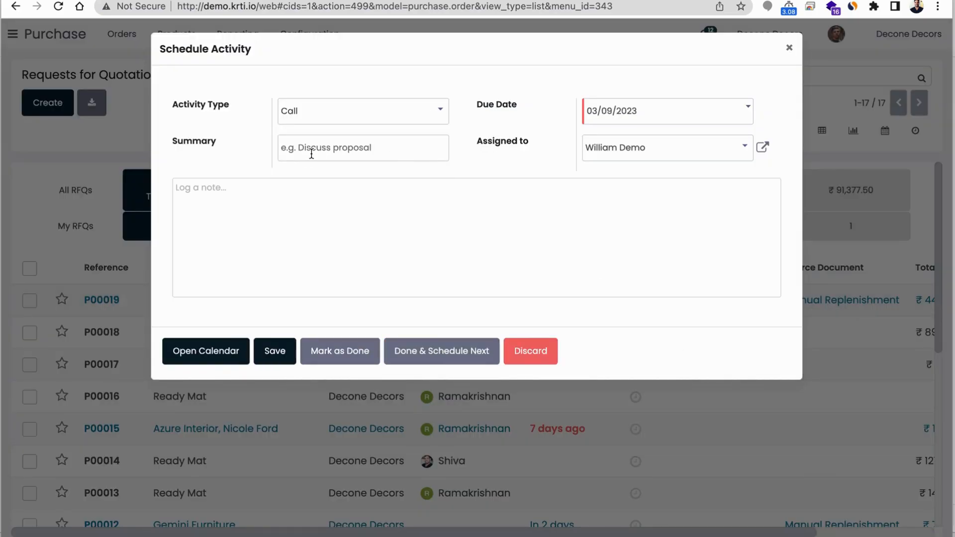
Step: Enter "Call vendor" as the activity summary and set the due date to 03/07/2023
type("vall")
key("BackSpace")
key("BackSpace")
key("BackSpace")
key("BackSpace")
type("Cal")
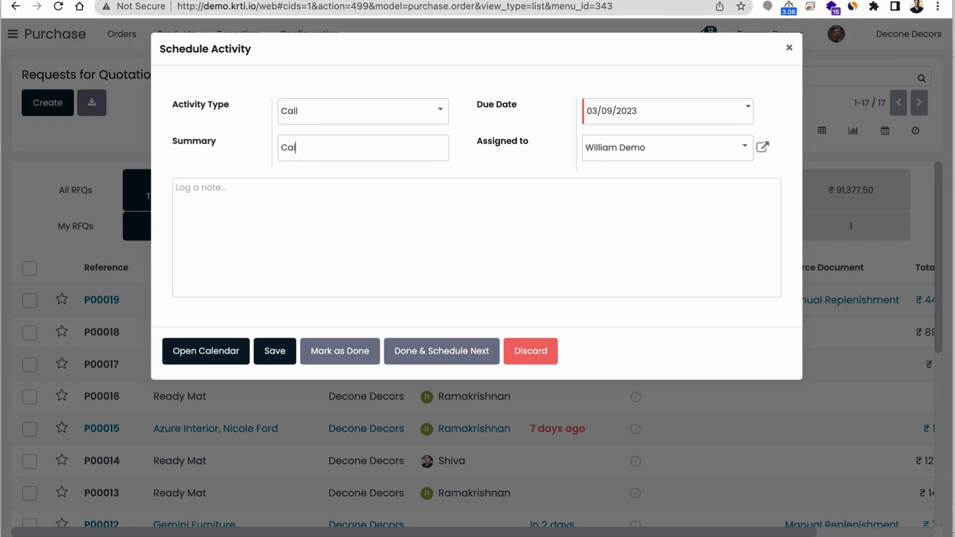
type("l vendor")
left_click(642, 121)
left_click(649, 227)
Step: Add the note "Call vendor for followup" and save the activity
left_click(232, 202)
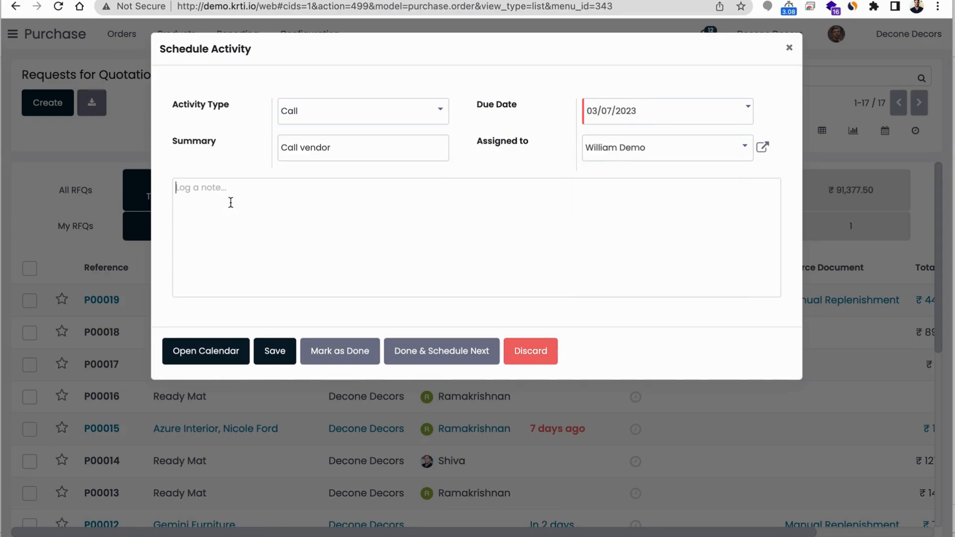
type("Call vendor for followup")
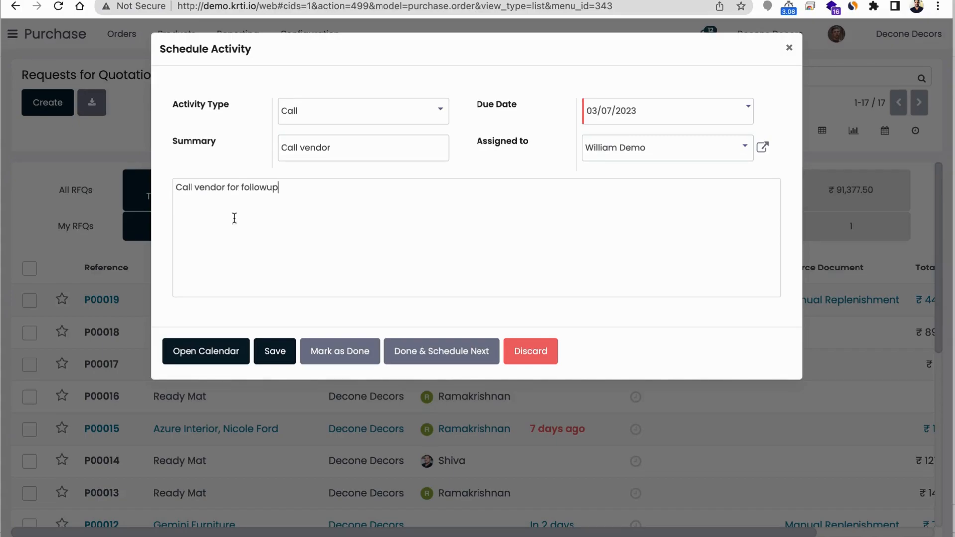
left_click(276, 359)
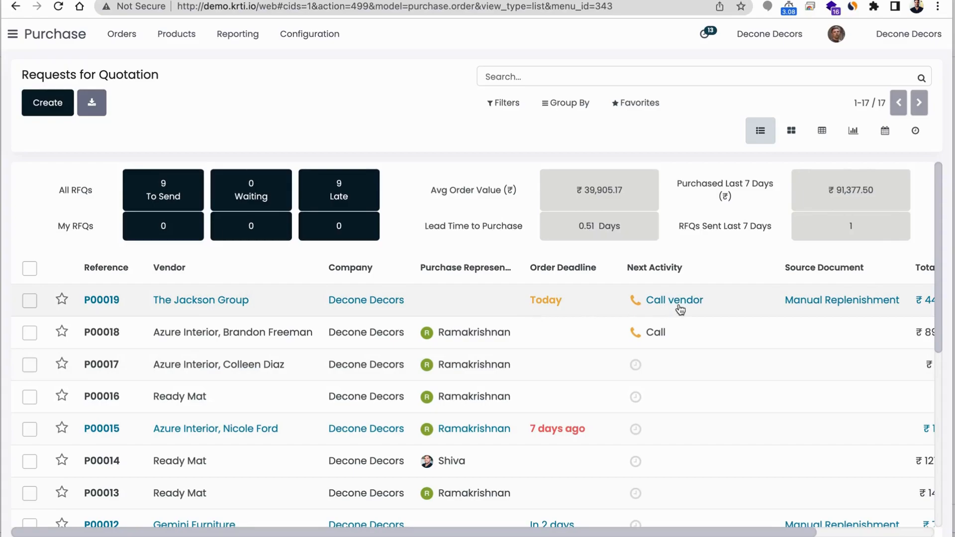
Step: Open The Jackson Group's request for quotation and confirm it as a purchase order
scroll(680, 309, "right", 5)
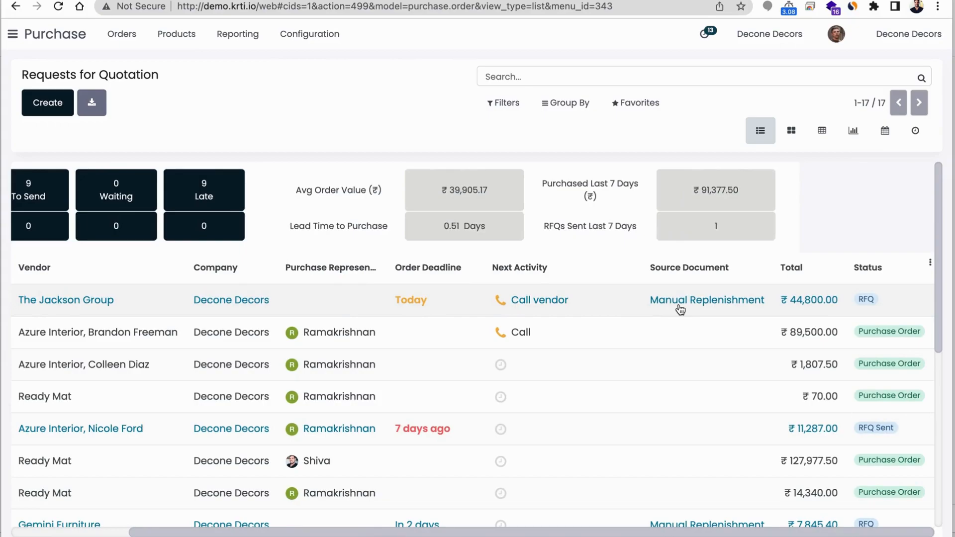
scroll(680, 308, "left", 5)
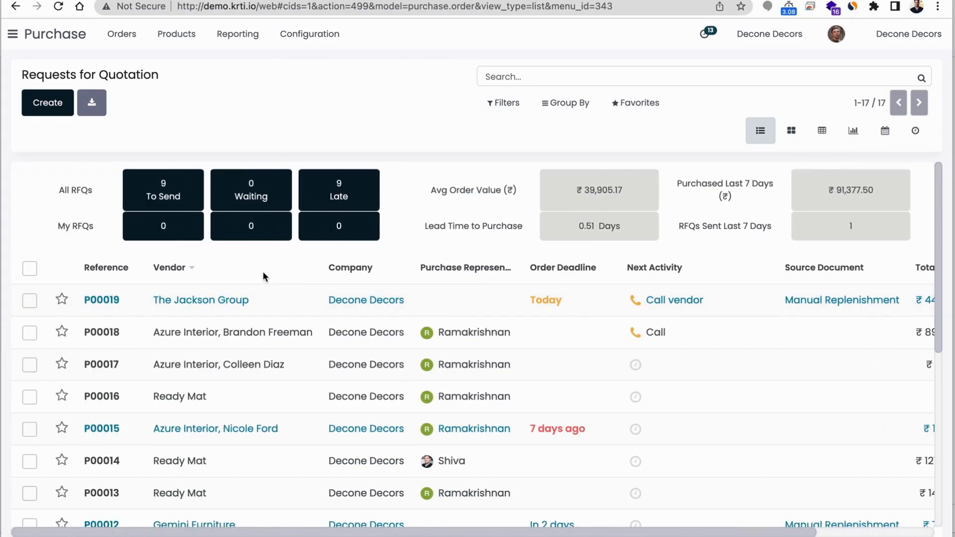
left_click(245, 297)
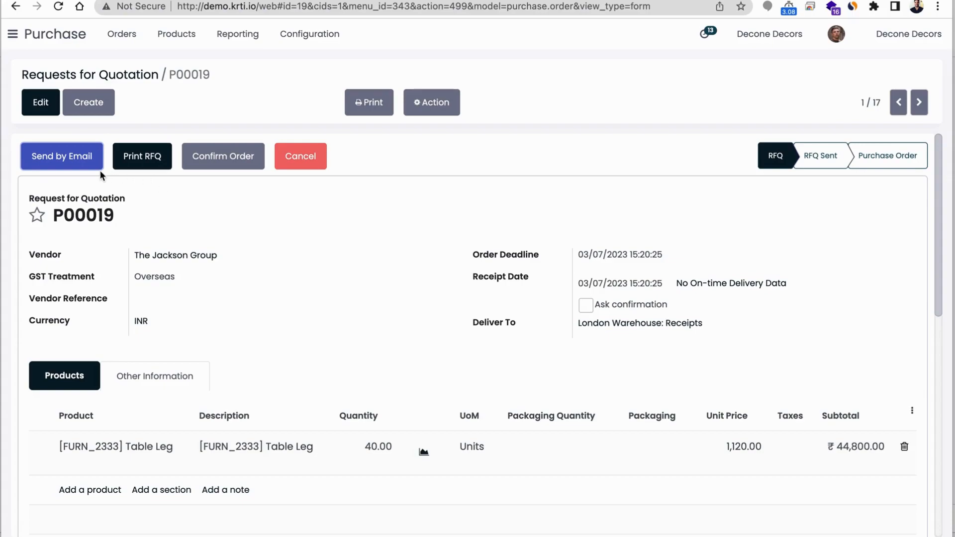
scroll(352, 267, "down", 1)
scroll(352, 267, "up", 1)
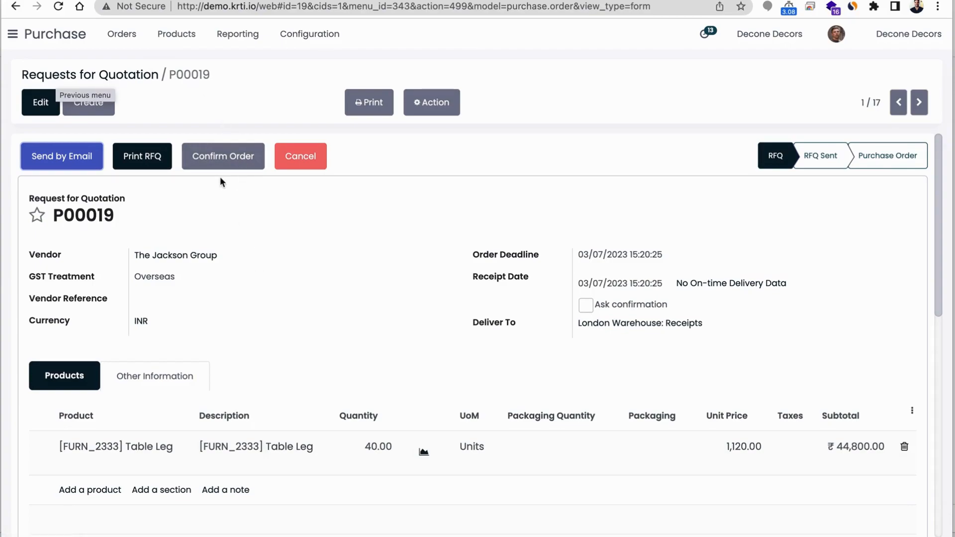
left_click(215, 161)
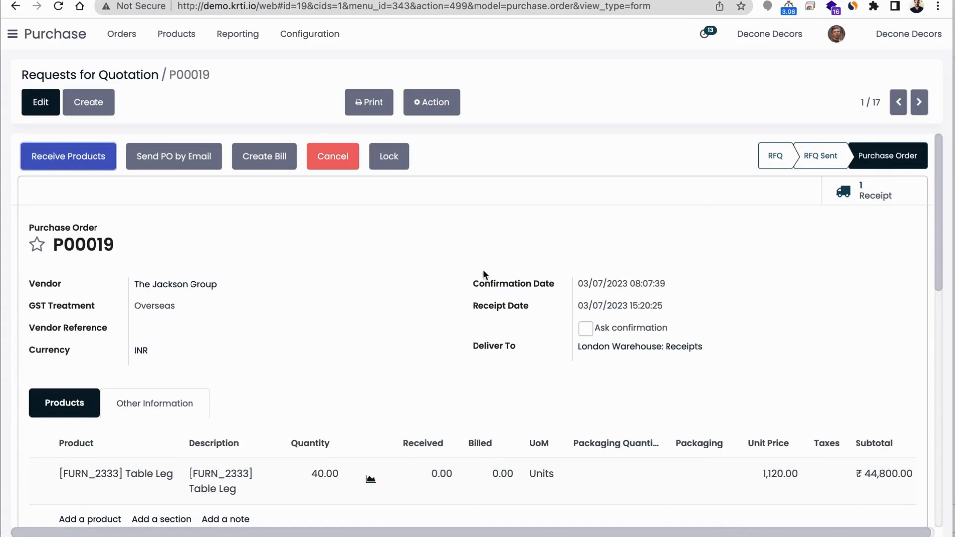
Step: Review the confirmed purchase order's vendor details, dates, Table Leg product line and total
scroll(515, 373, "down", 1)
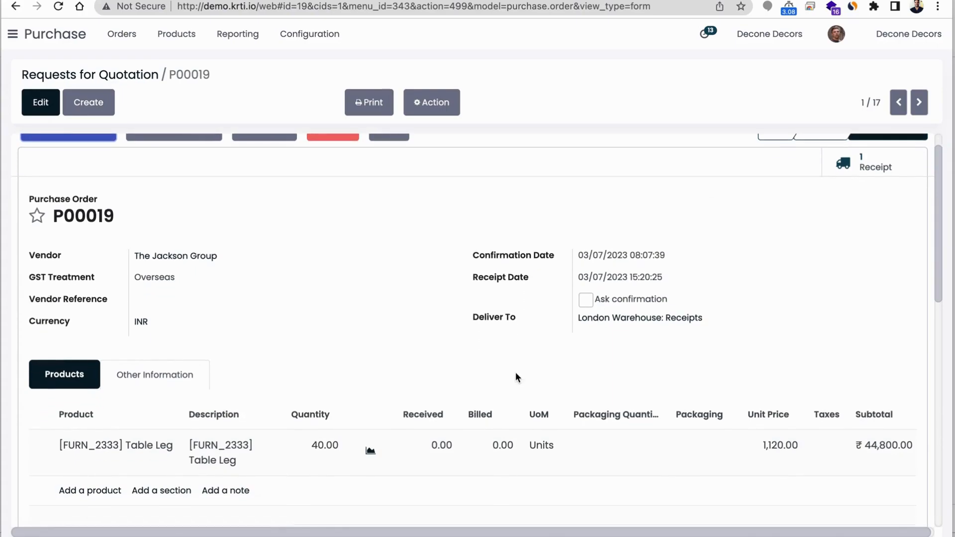
scroll(515, 372, "down", 1)
scroll(596, 405, "up", 2)
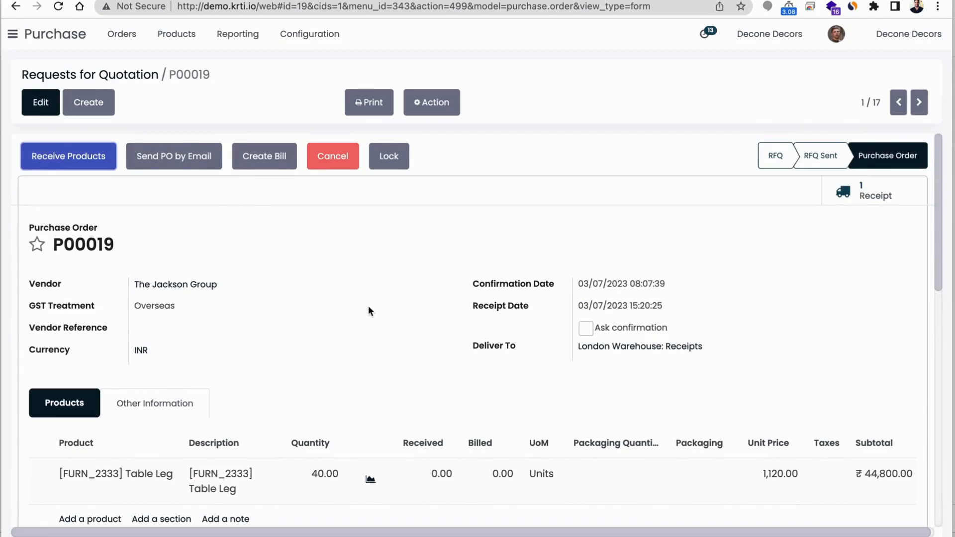
scroll(369, 307, "down", 7)
scroll(369, 307, "up", 3)
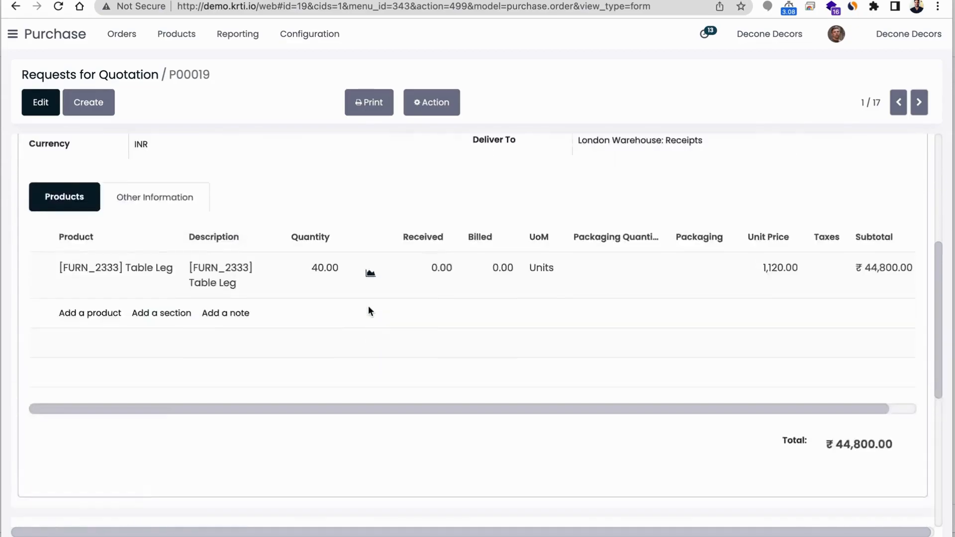
scroll(369, 309, "up", 4)
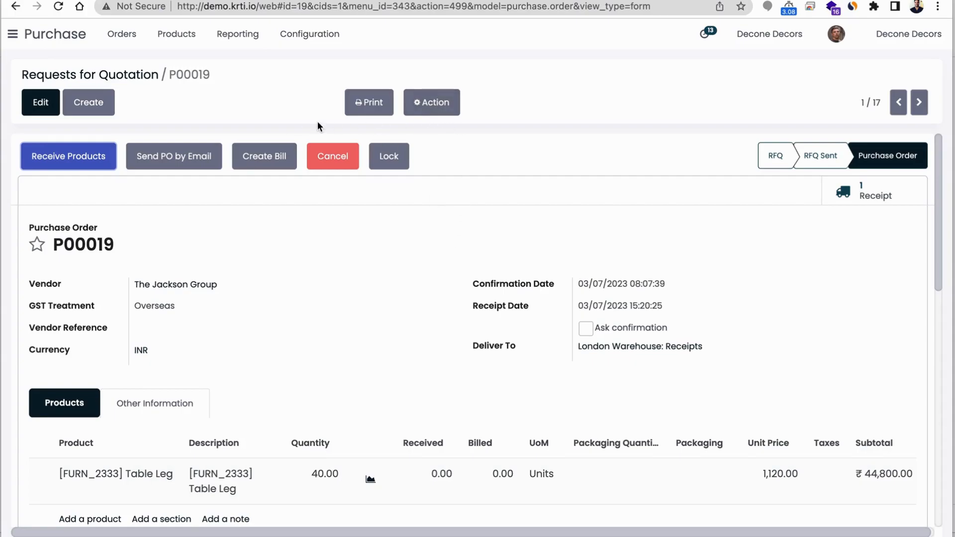
Step: Print the Purchase Order report as a PDF and view the downloaded file before returning to the order
left_click(374, 106)
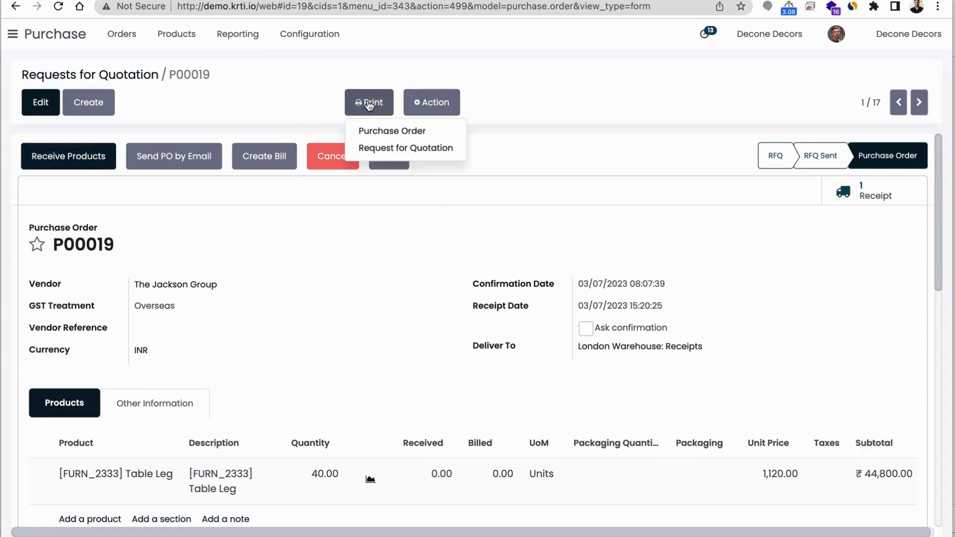
left_click(386, 133)
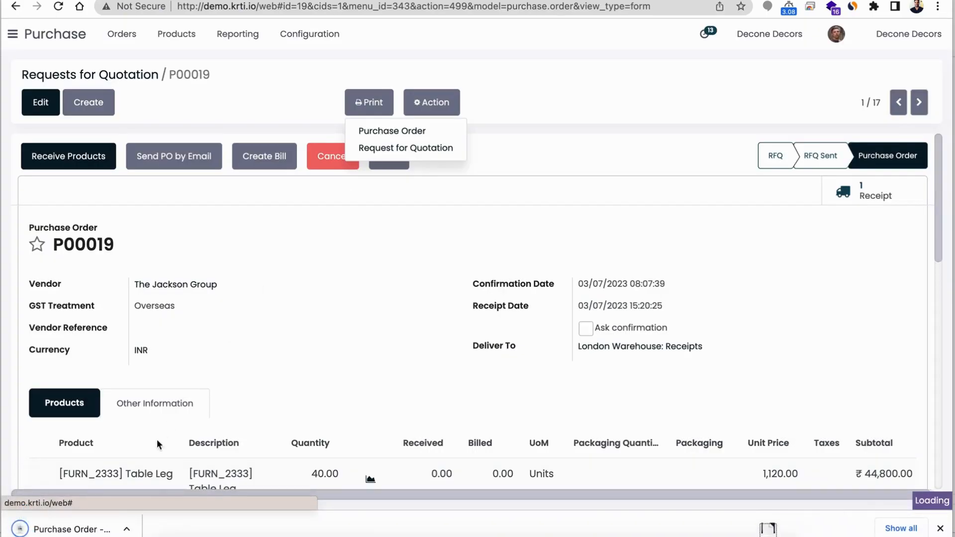
left_click(81, 531)
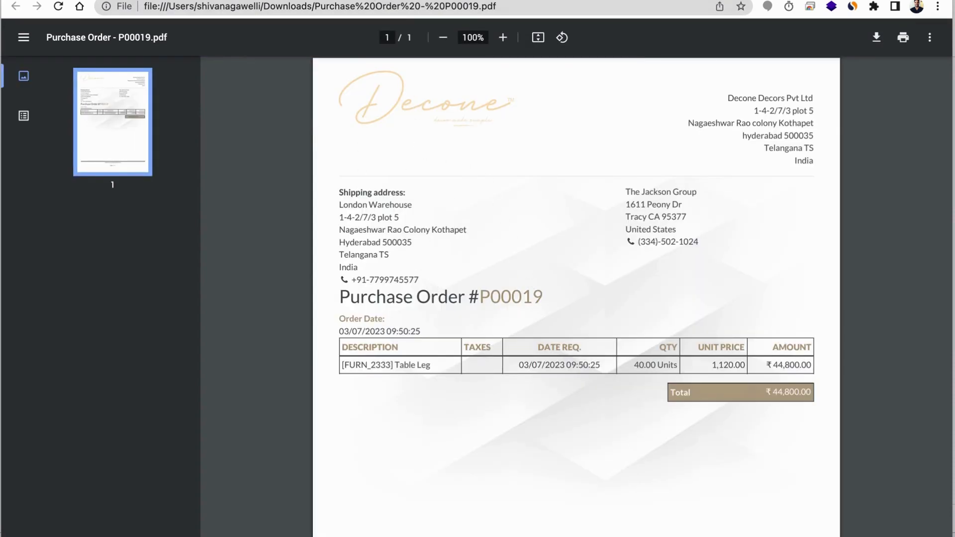
left_click(297, 1)
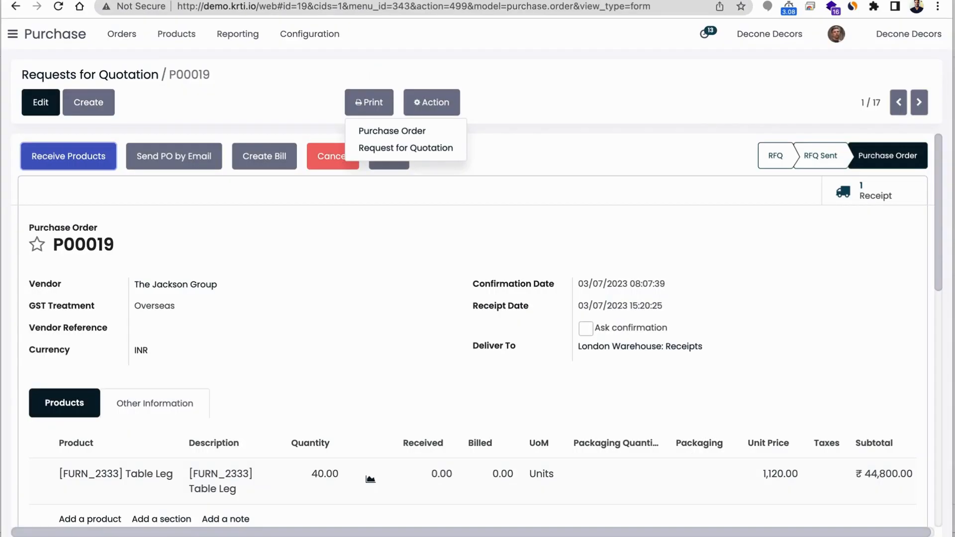
left_click(285, 301)
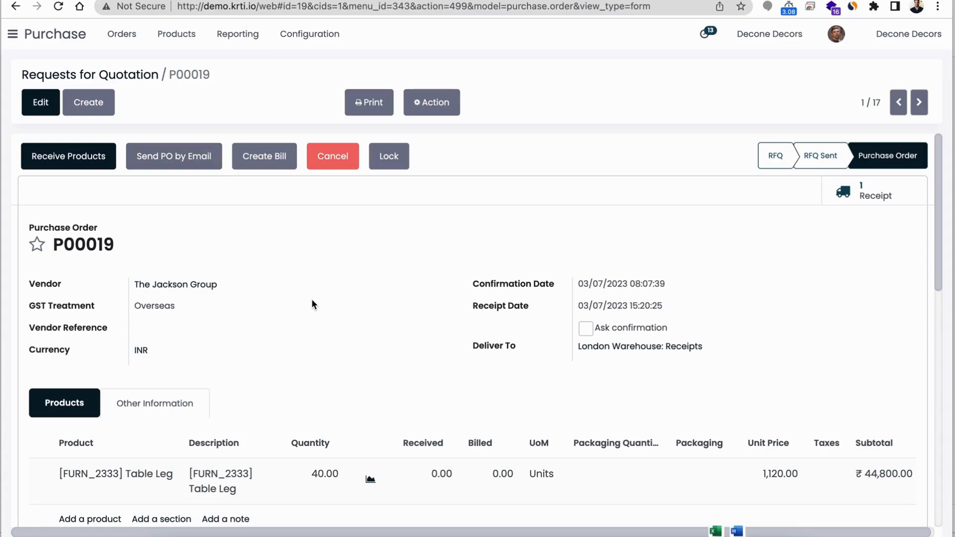
Step: Open the product receipt for The Jackson Group's purchase order and try to validate it
scroll(456, 378, "down", 1)
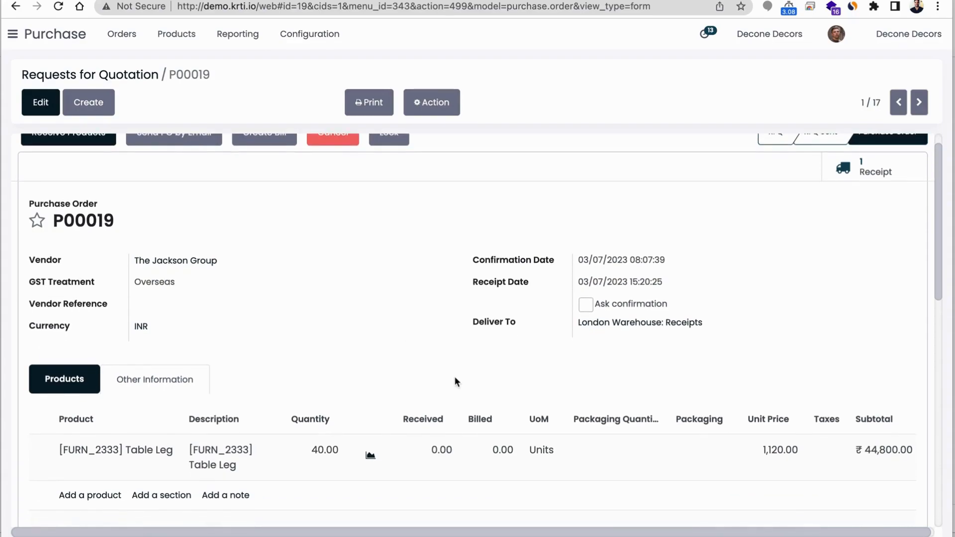
scroll(455, 378, "up", 1)
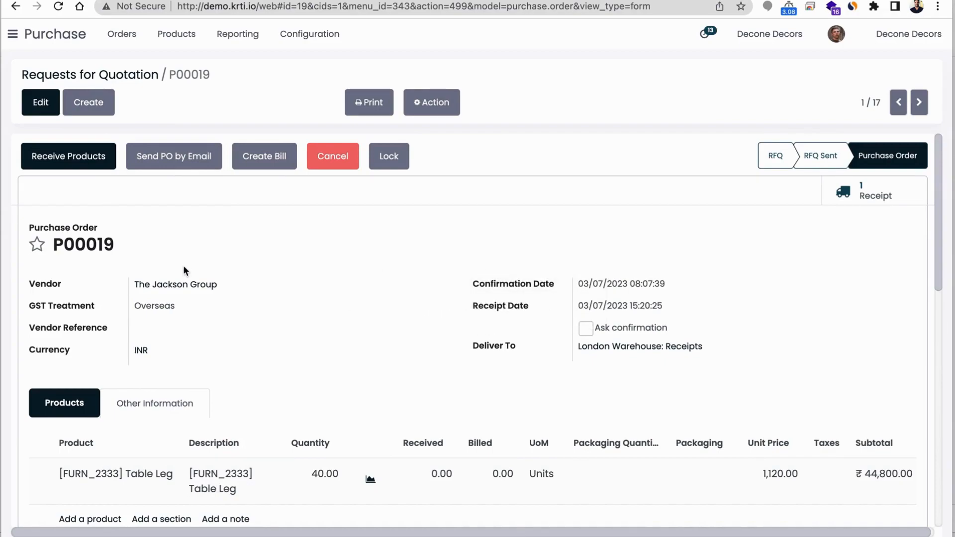
left_click(66, 159)
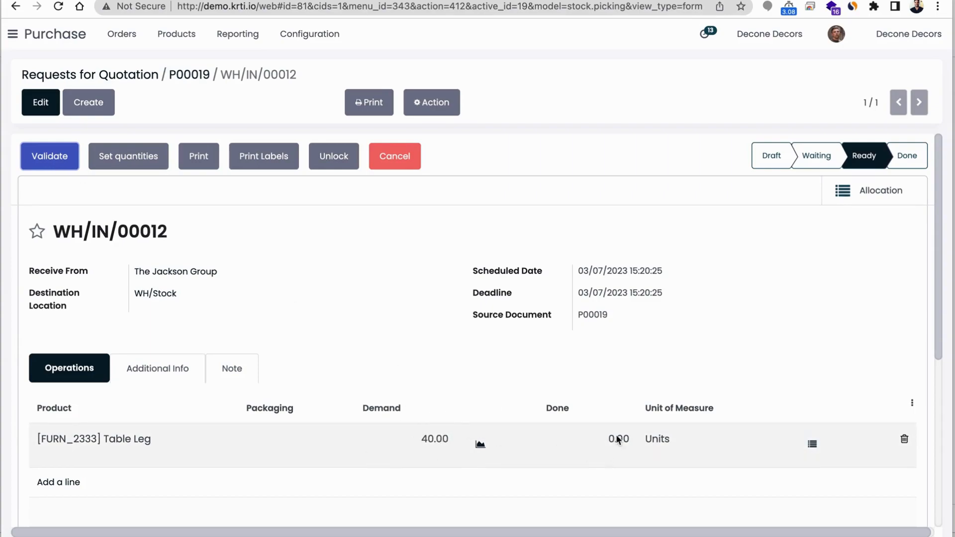
left_click(56, 162)
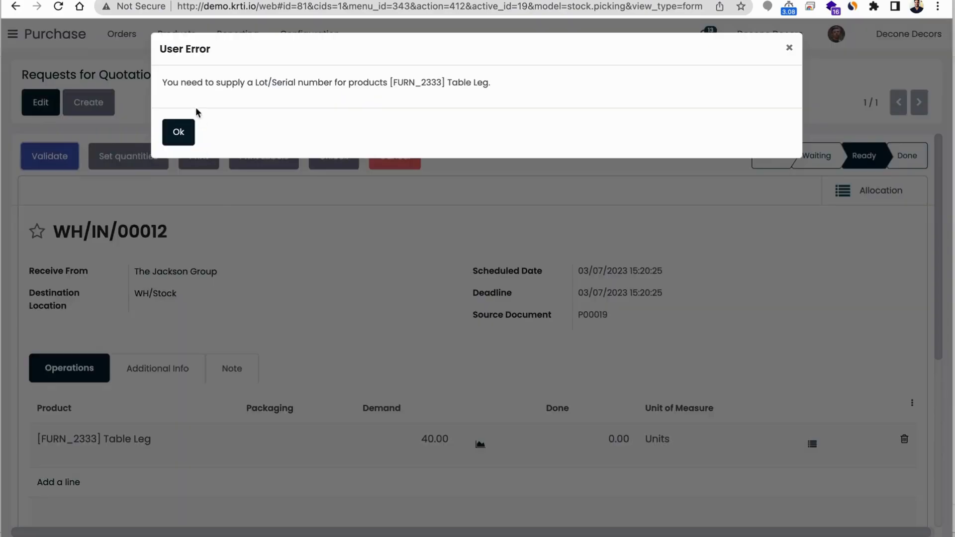
left_click(181, 131)
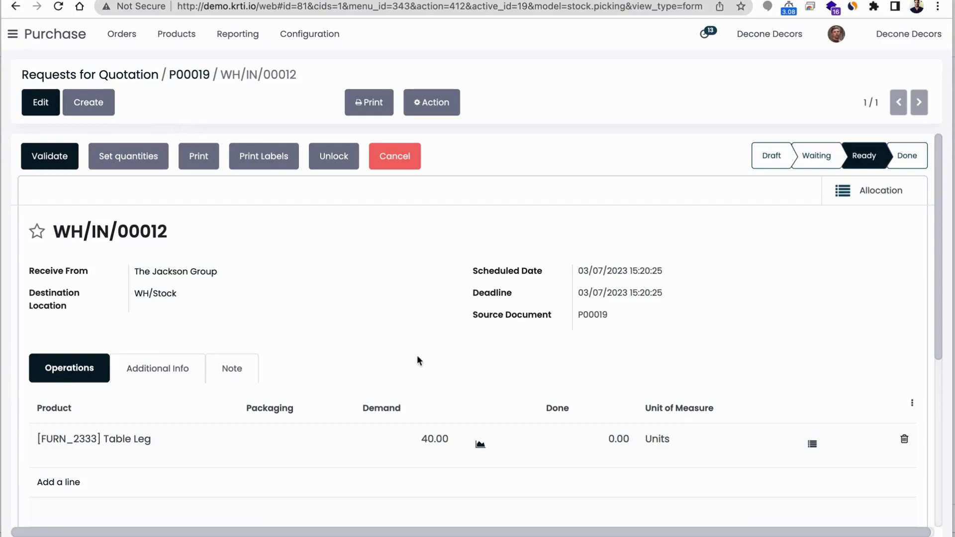
Step: Try to set the done quantity on The Jackson Group's receipt and validate it again
left_click(141, 158)
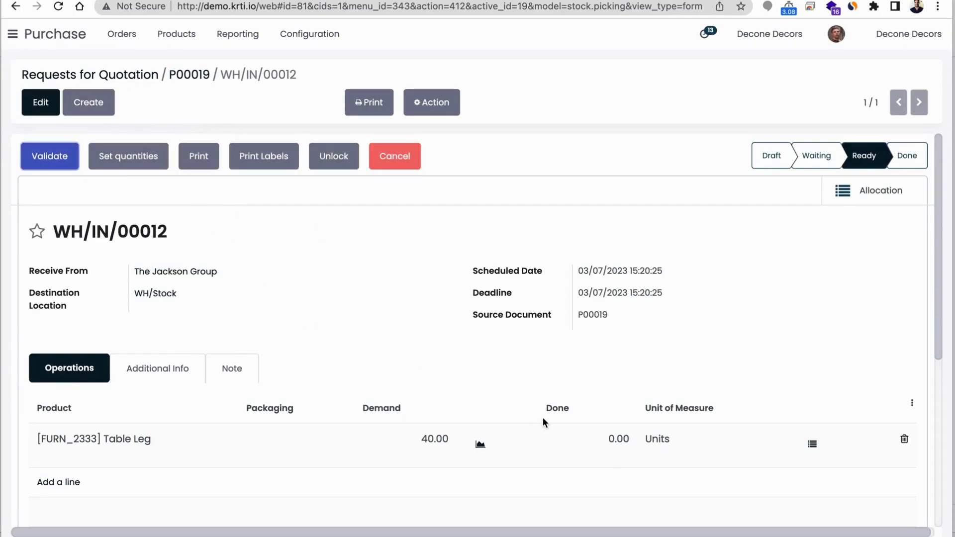
left_click(579, 447)
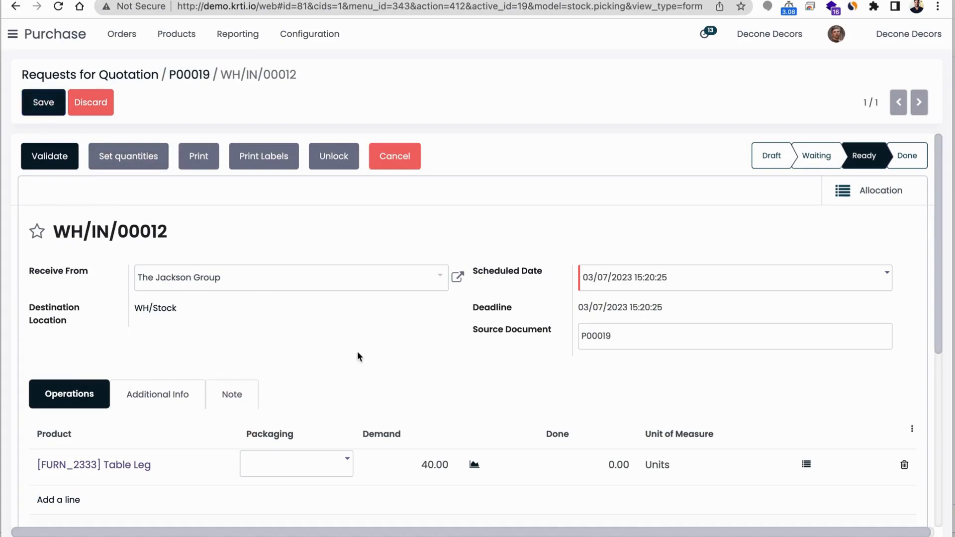
left_click(70, 161)
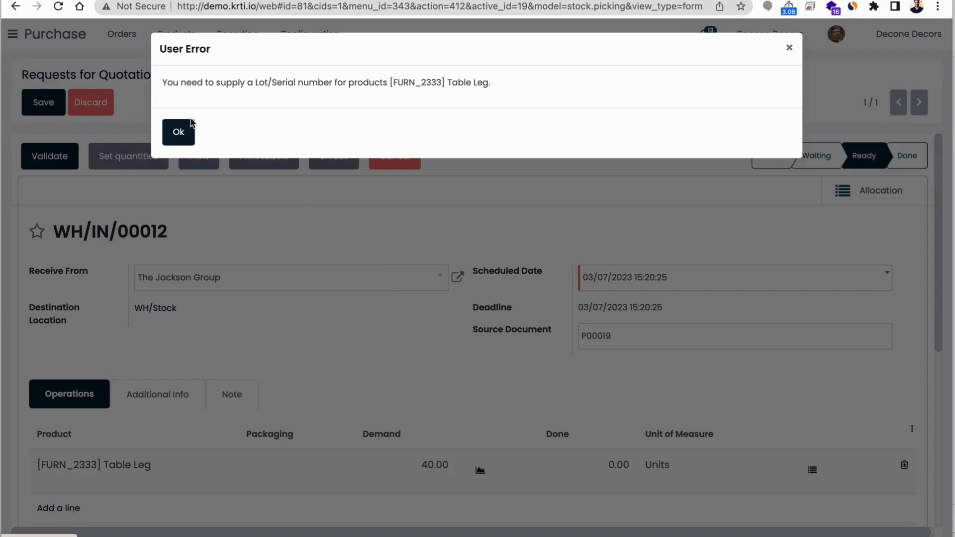
left_click(188, 127)
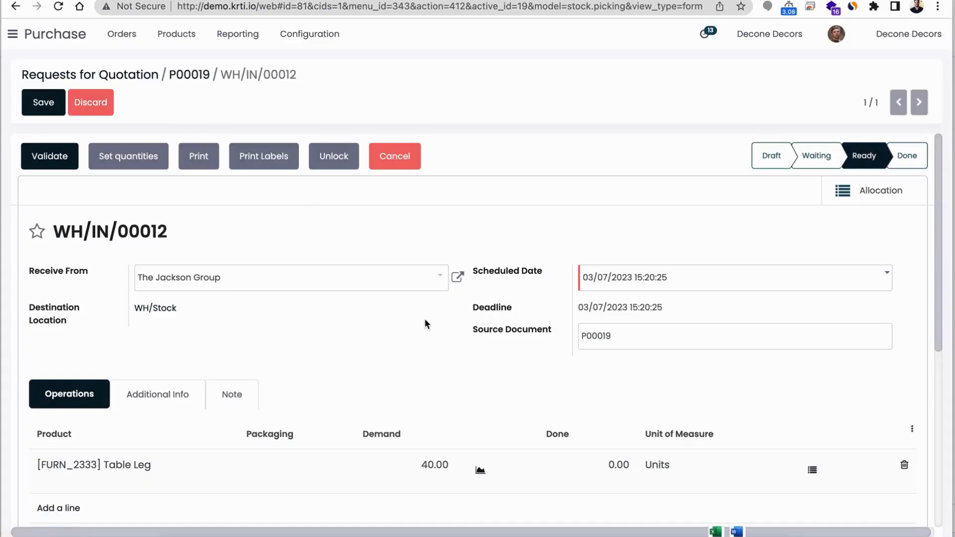
Step: Review the receipt's additional information and operations, then save the receipt to leave editing
scroll(425, 321, "down", 1)
left_click(199, 360)
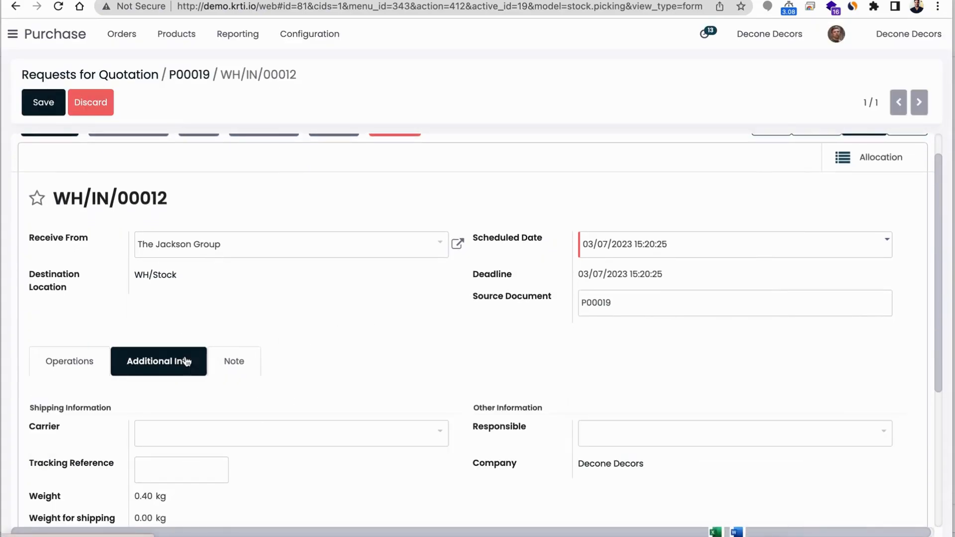
scroll(327, 336, "up", 1)
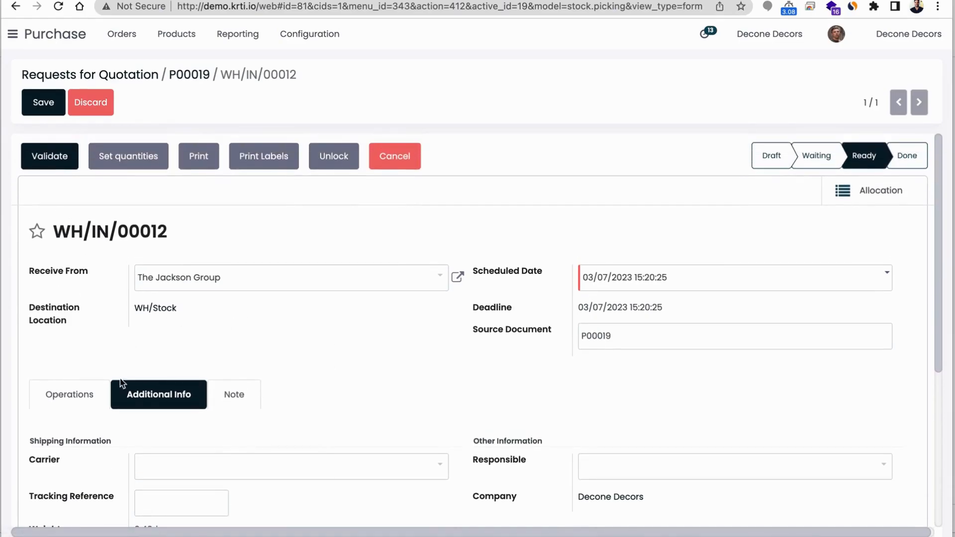
left_click(81, 394)
scroll(486, 386, "down", 2)
scroll(485, 388, "down", 3)
scroll(485, 389, "up", 5)
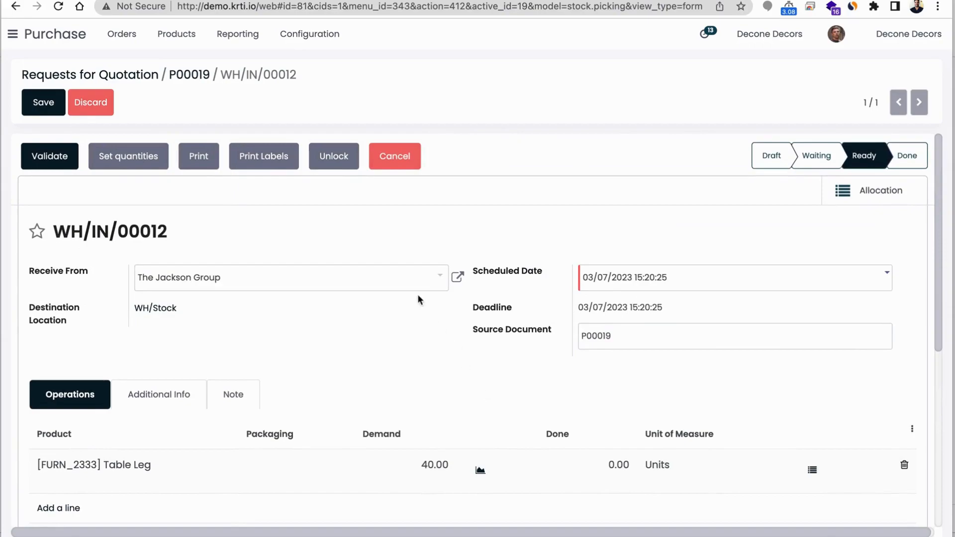
left_click(41, 106)
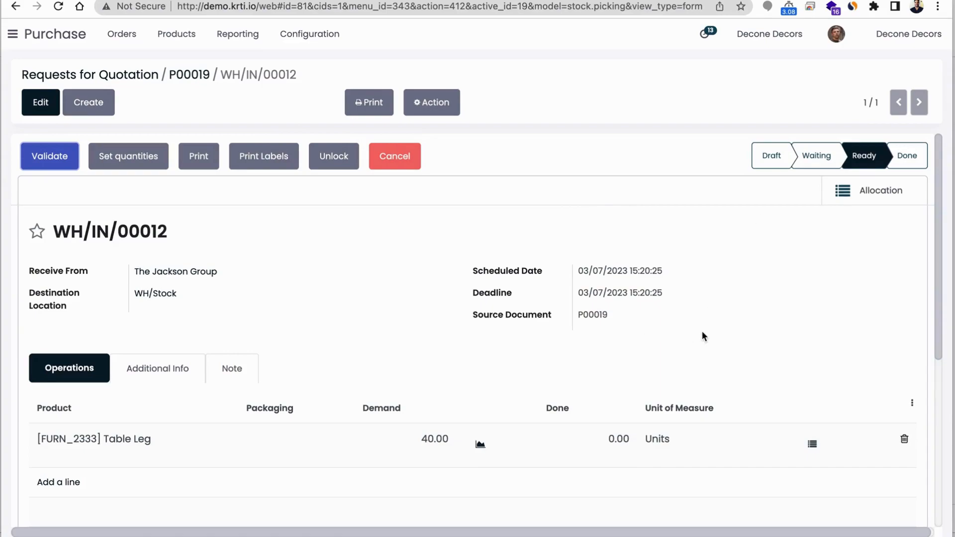
Step: View the detailed operations of the receipt's Table Leg line and close them without adding a lot or serial number
scroll(702, 330, "down", 2)
left_click(813, 394)
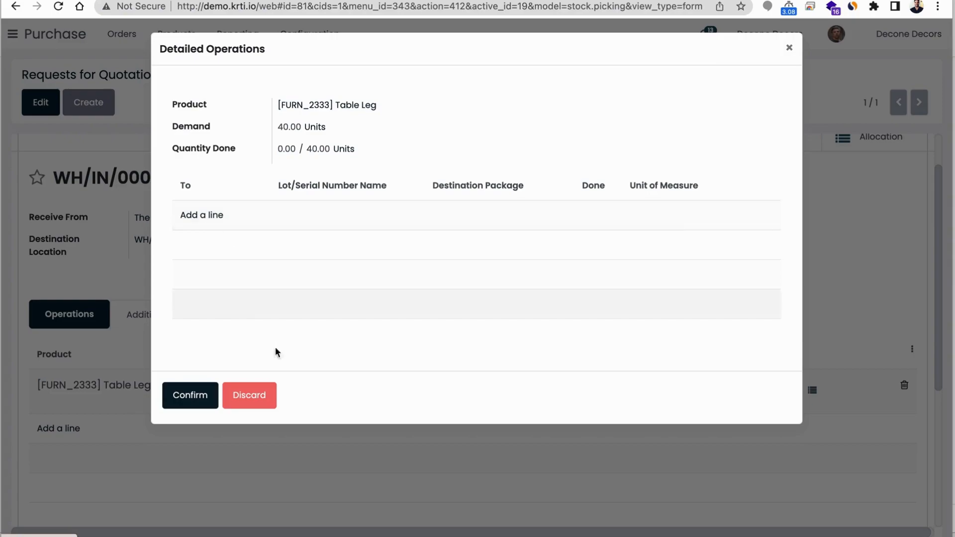
left_click(258, 398)
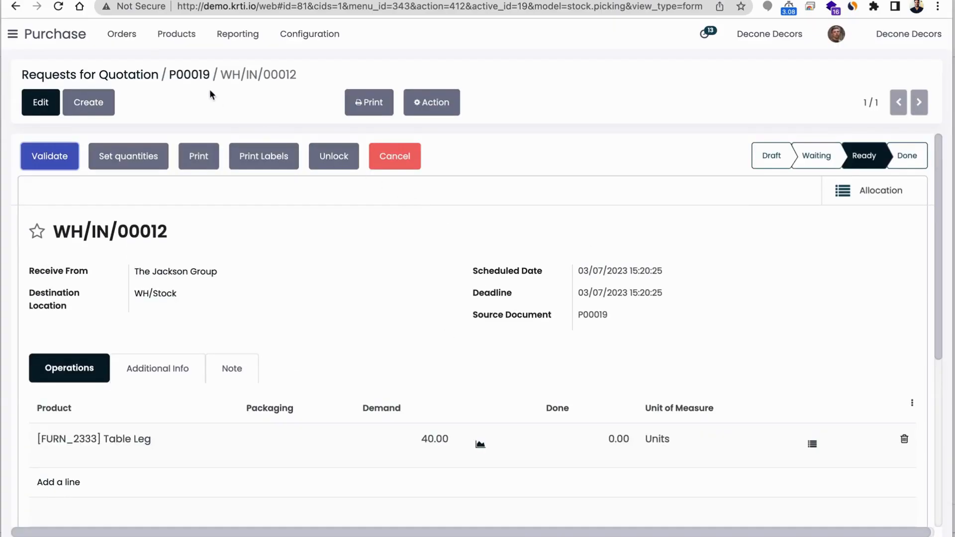
Step: Return to The Jackson Group's purchase order and try to create a vendor bill for it
left_click(190, 77)
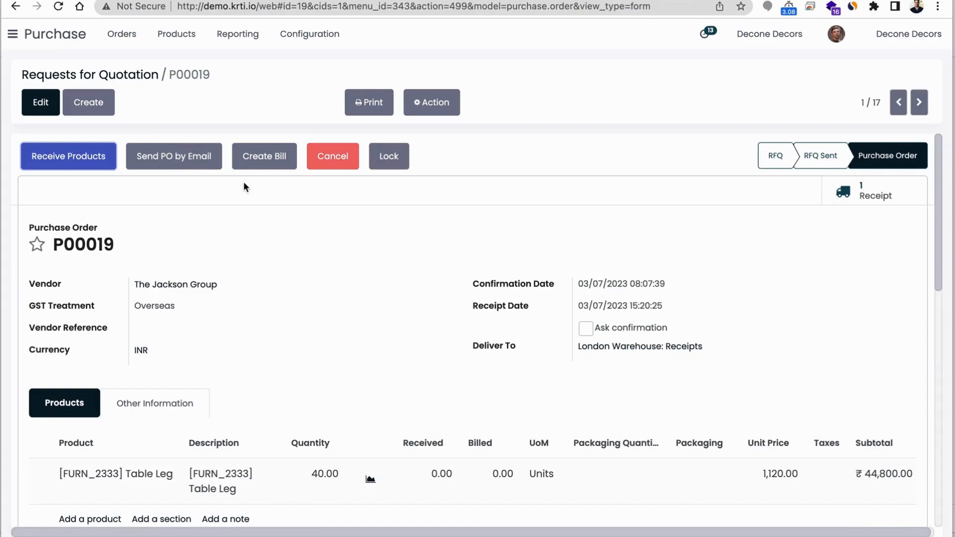
scroll(265, 342, "down", 2)
scroll(265, 342, "up", 2)
left_click(267, 156)
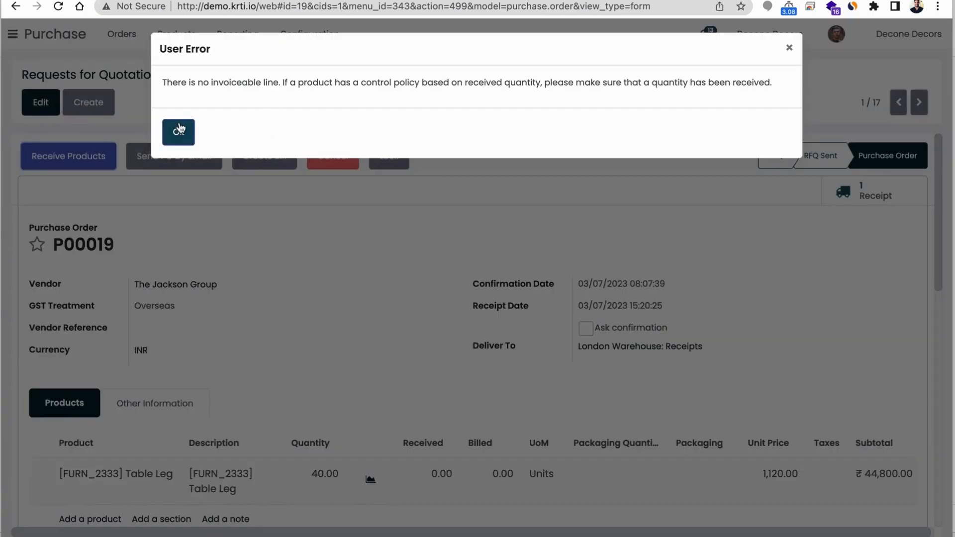
left_click(180, 131)
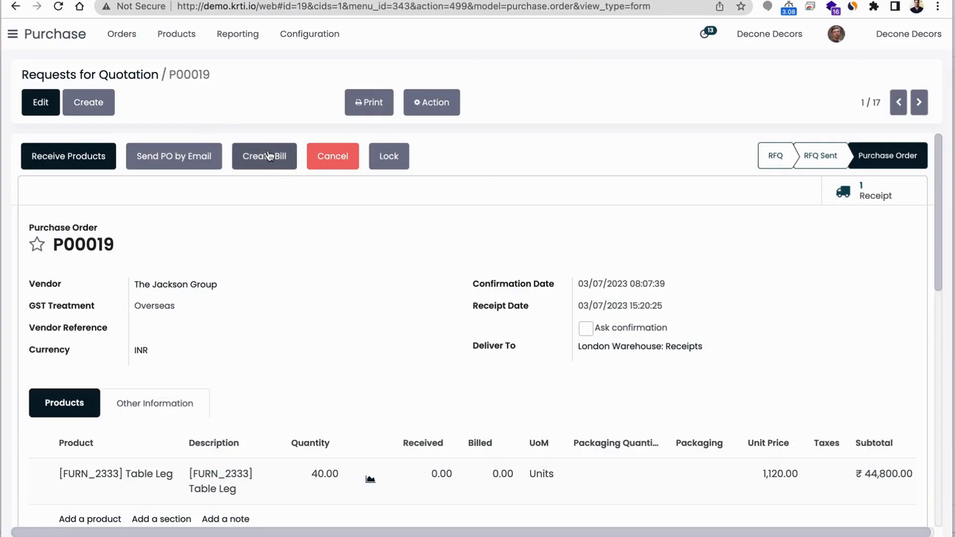
Step: Open Ready Mat's confirmed purchase order for the Cable Management Box from the requests for quotation list
left_click(139, 77)
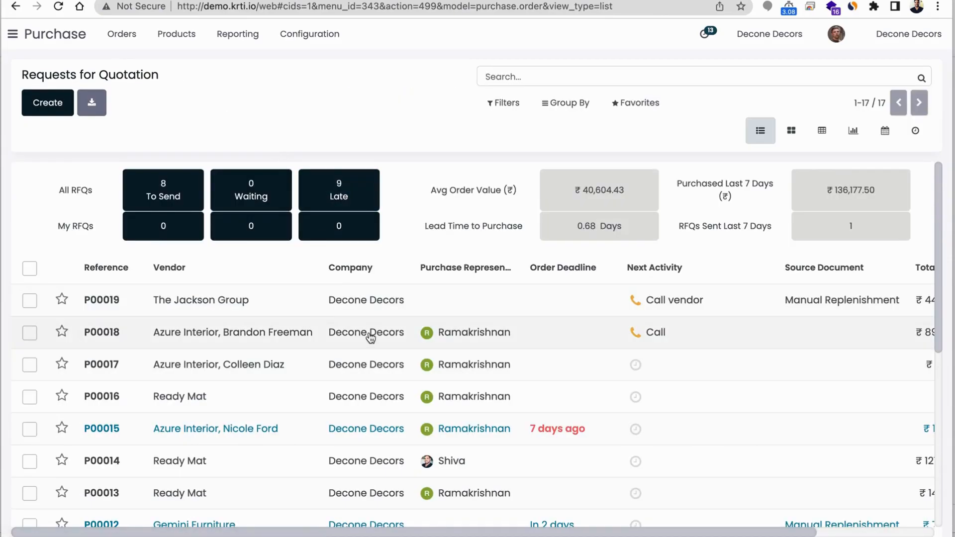
scroll(371, 337, "down", 1)
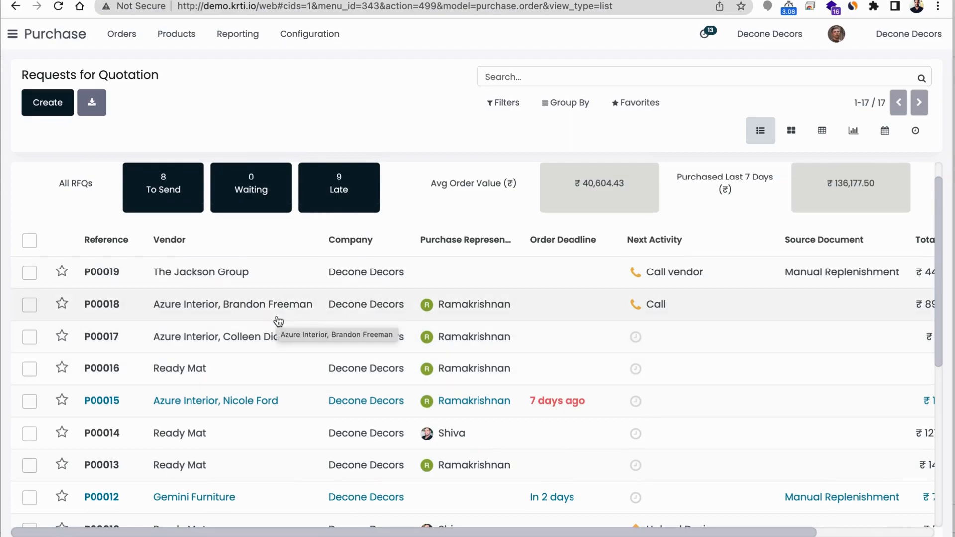
scroll(279, 321, "right", 2)
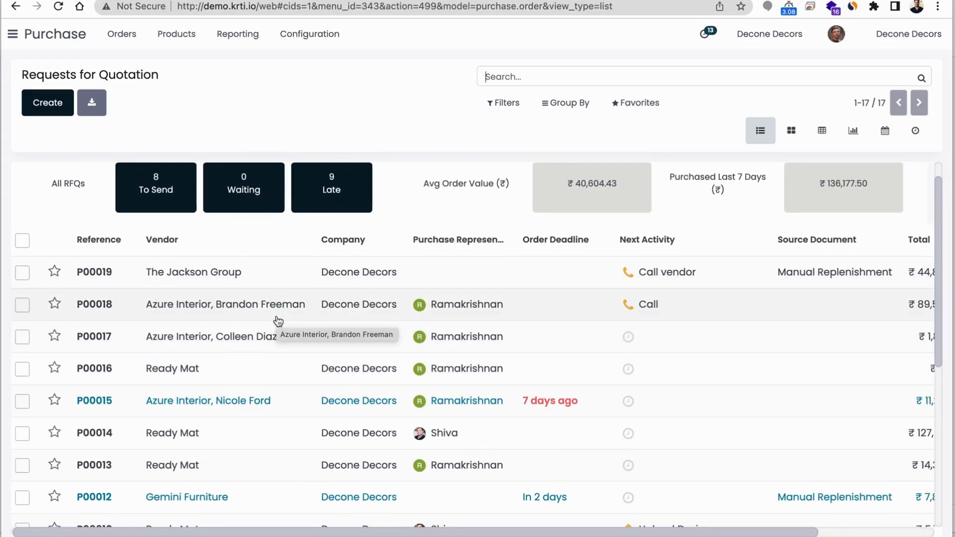
left_click(309, 372)
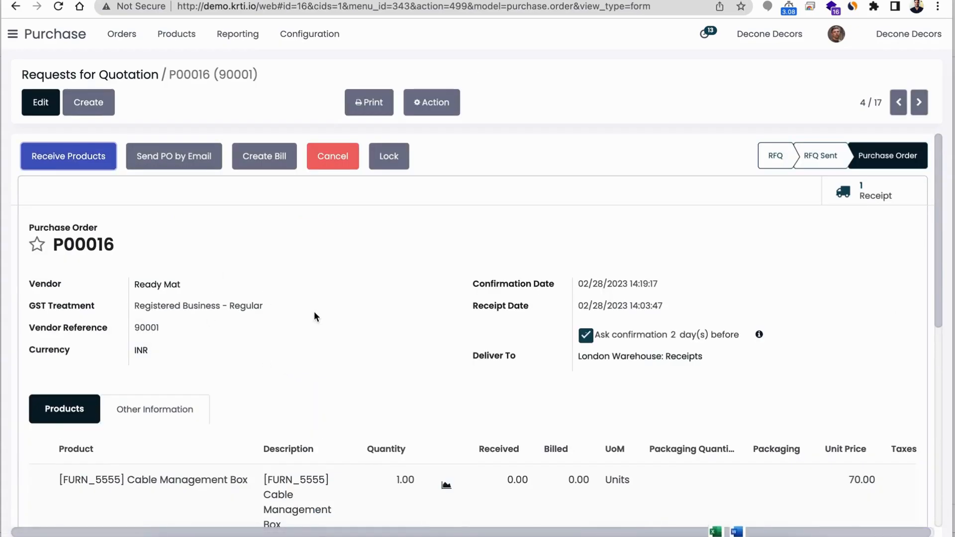
scroll(299, 350, "down", 1)
scroll(413, 460, "up", 1)
Step: Open the product receipt for Ready Mat's purchase order and try to validate it
left_click(44, 168)
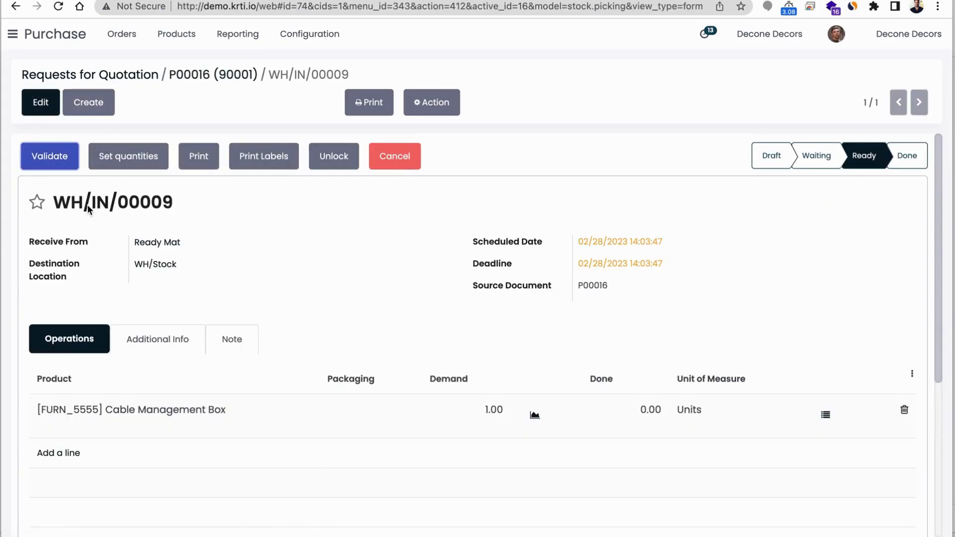
left_click(50, 156)
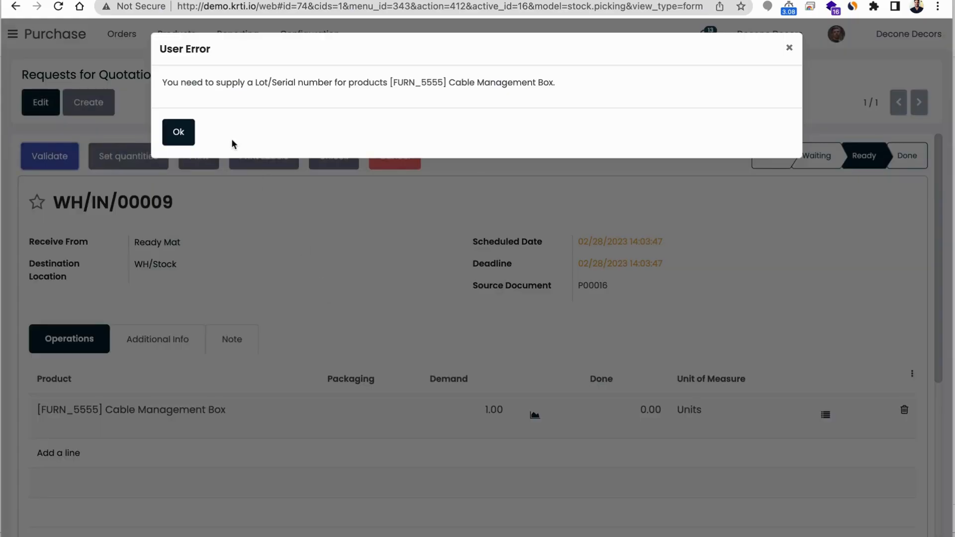
left_click(179, 132)
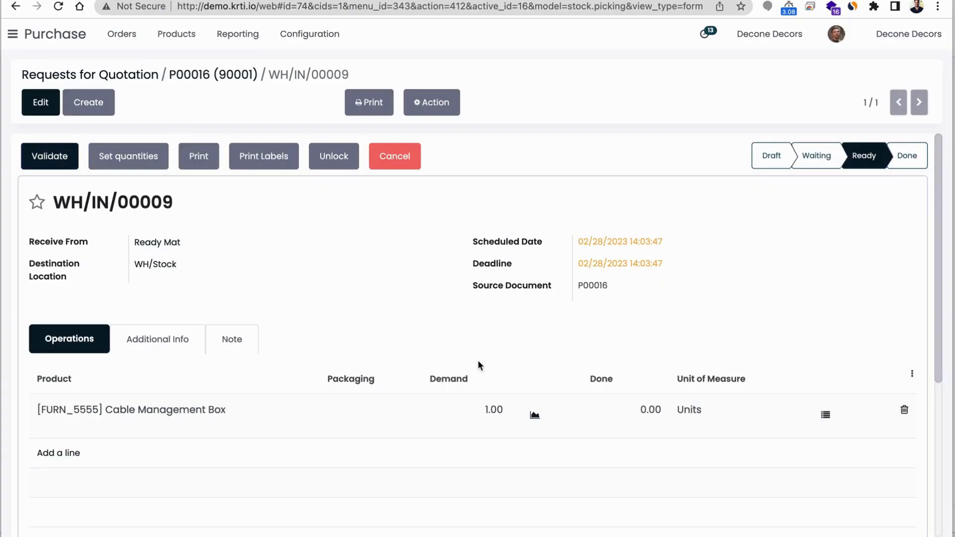
Step: Add a detailed operation for the Cable Management Box with lot/serial number 89898343, destination package PACK0000001 and done quantity 1
left_click(826, 415)
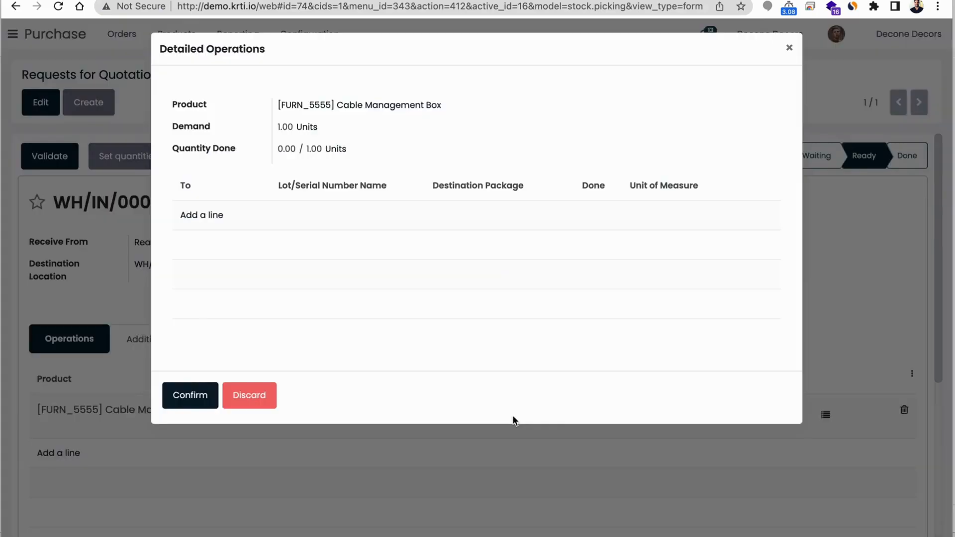
left_click(198, 218)
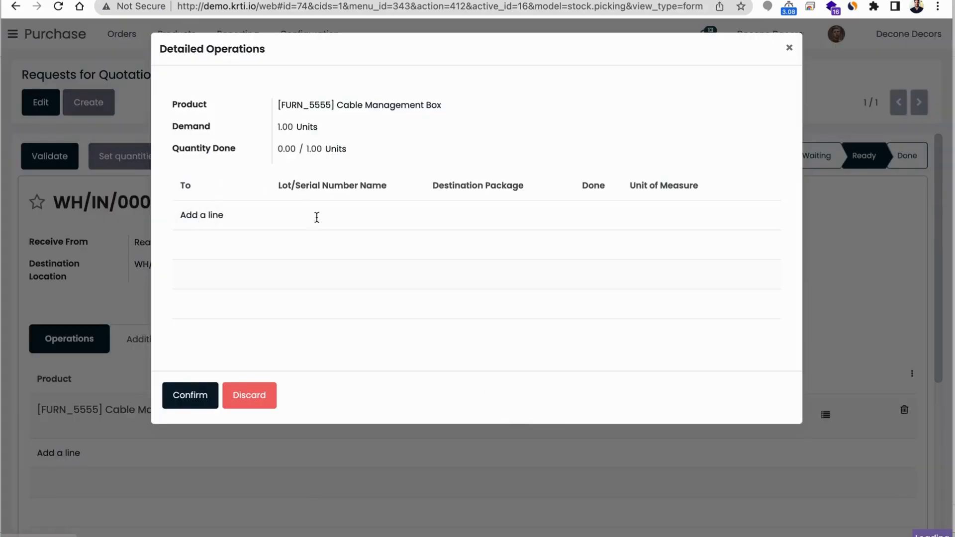
left_click(329, 213)
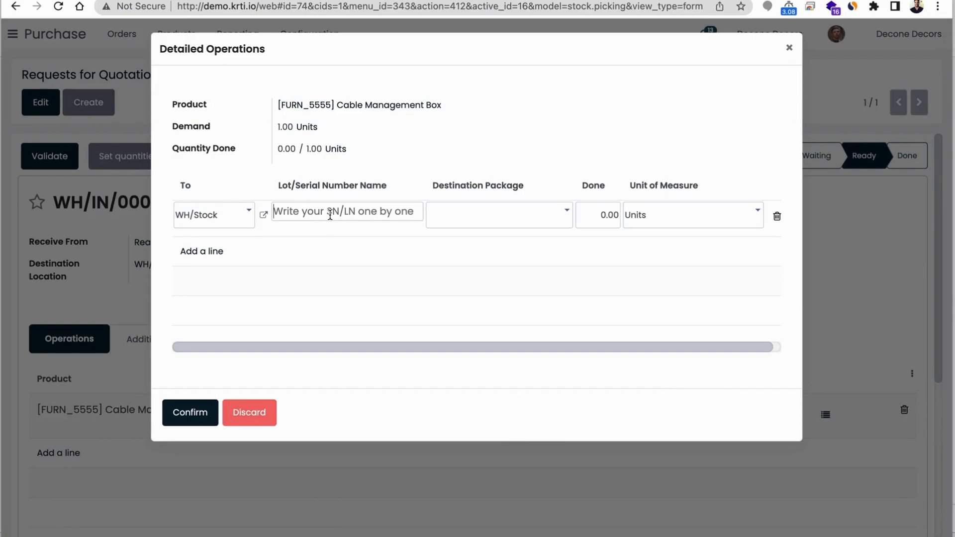
type("89898343")
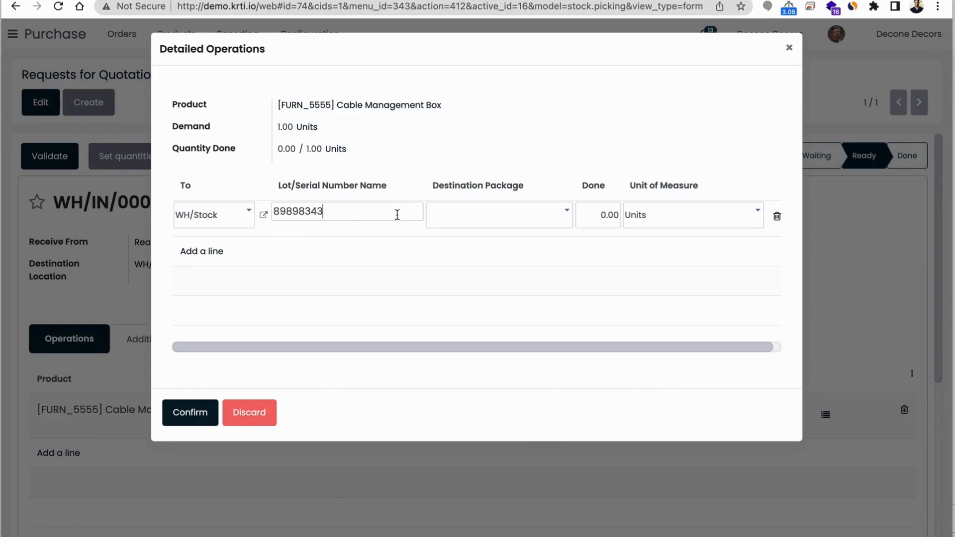
left_click(519, 226)
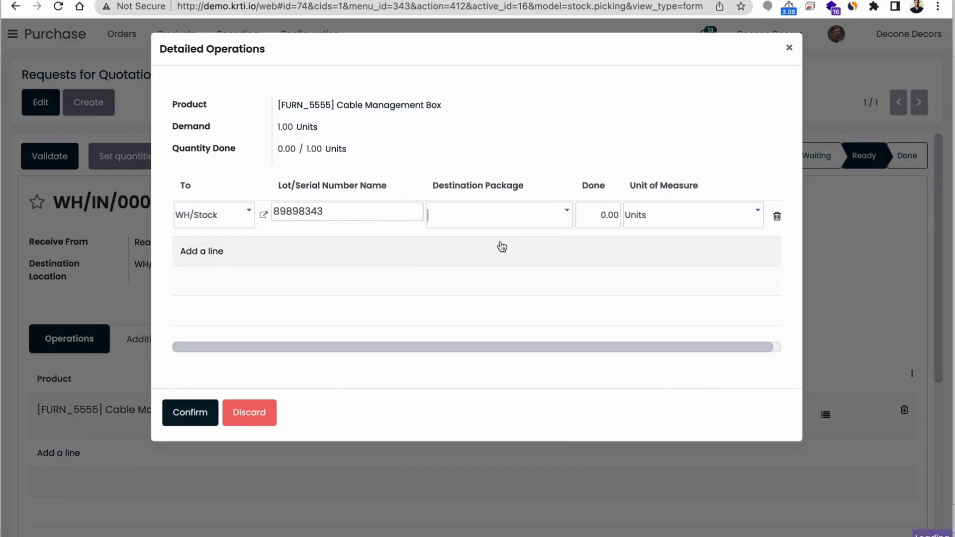
left_click(596, 215)
type("1")
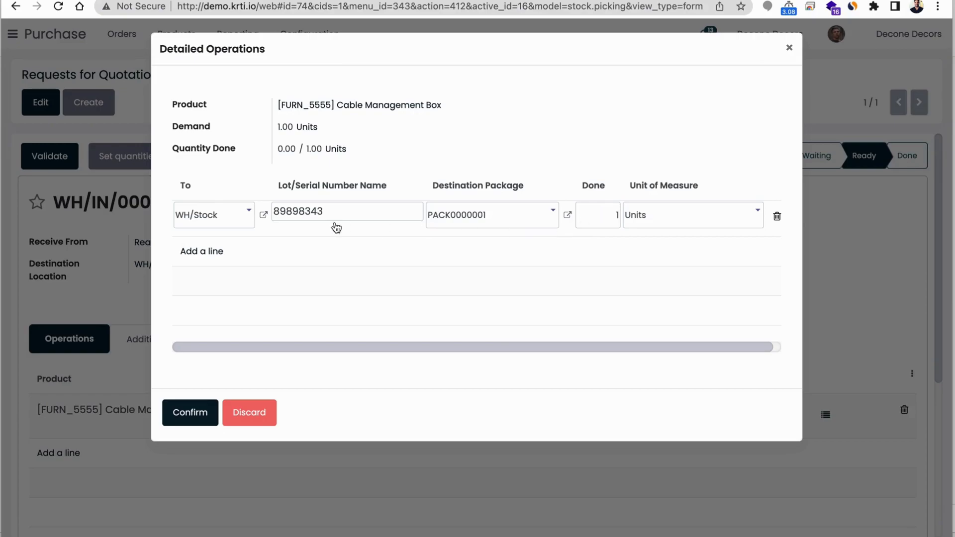
left_click(192, 416)
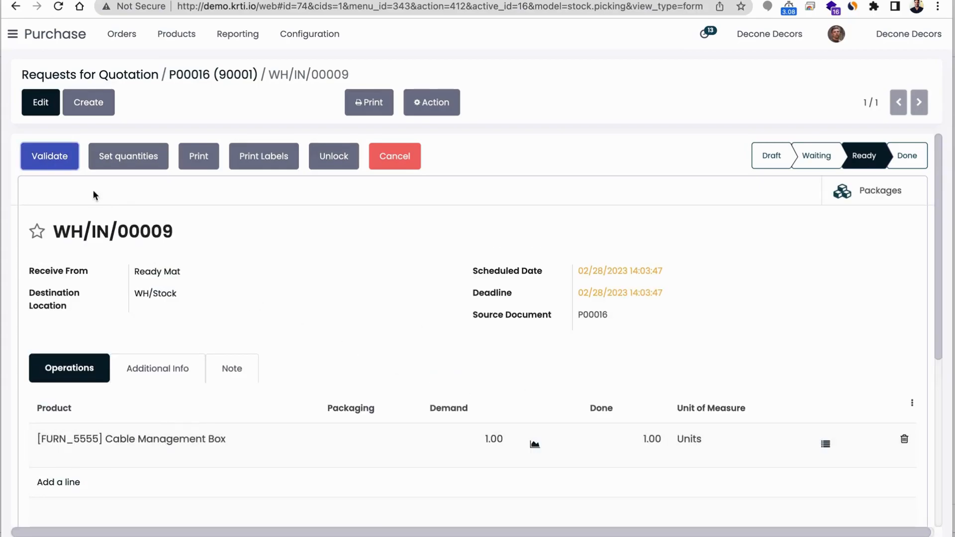
Step: Validate the Ready Mat receipt and return to its purchase order to check the received quantity
left_click(62, 167)
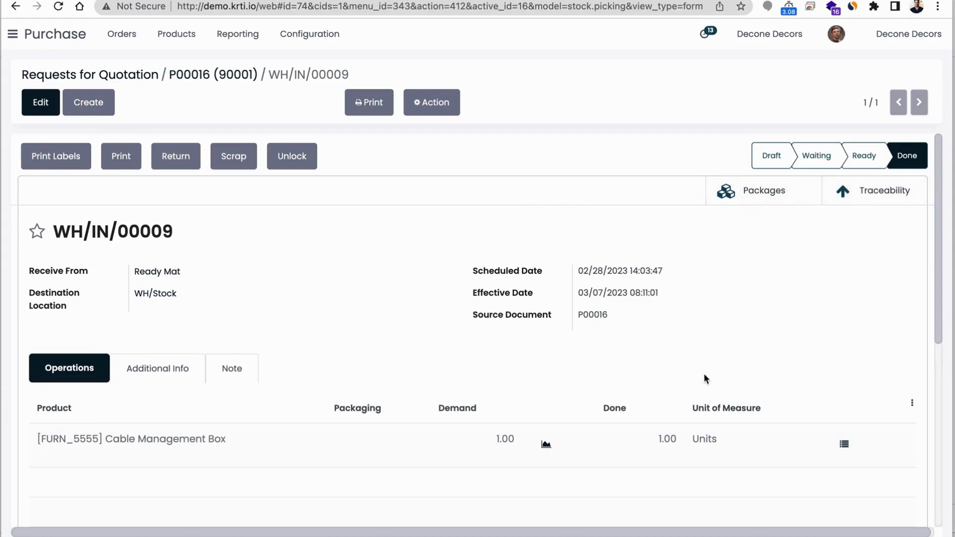
left_click(204, 82)
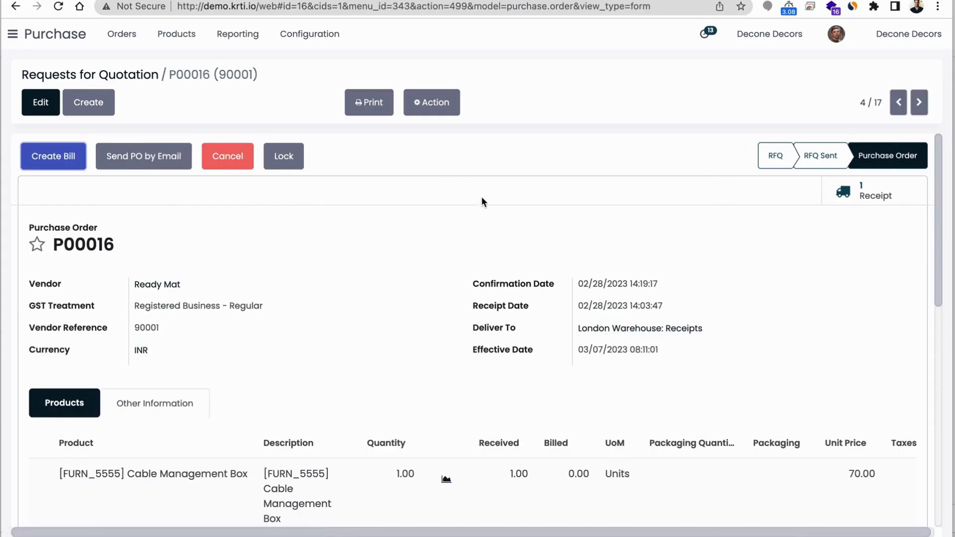
scroll(467, 349, "down", 2)
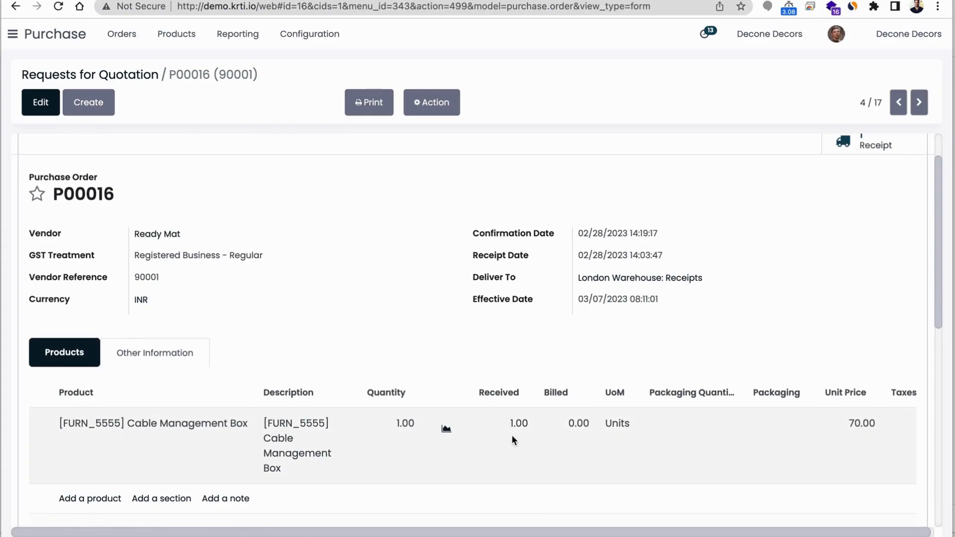
scroll(510, 349, "up", 2)
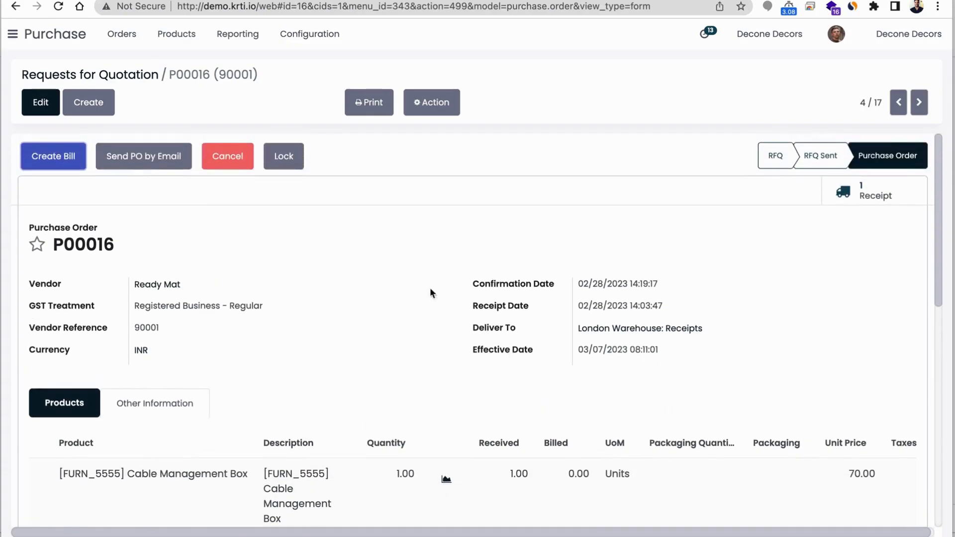
Step: Create a vendor bill from Ready Mat's purchase order and review the draft's details and invoice lines
left_click(47, 166)
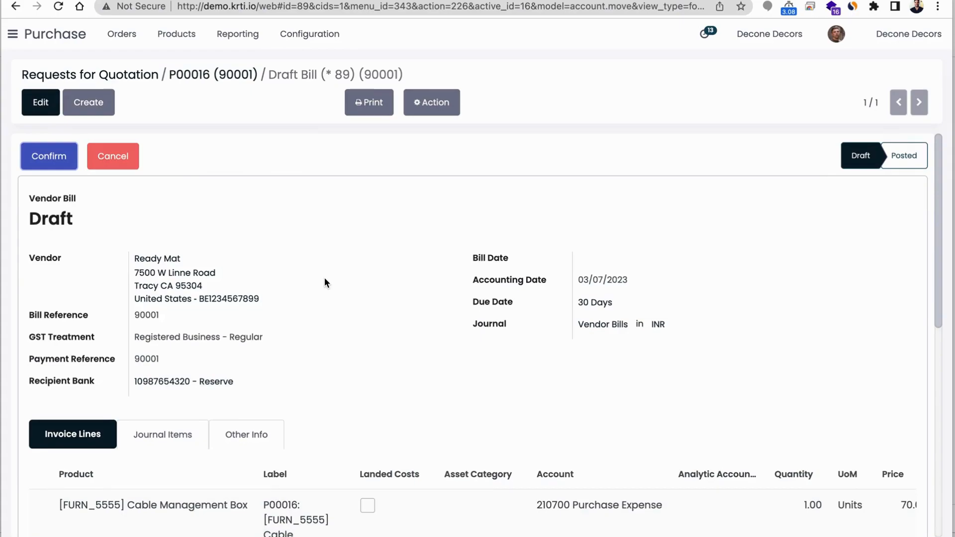
scroll(341, 331, "down", 3)
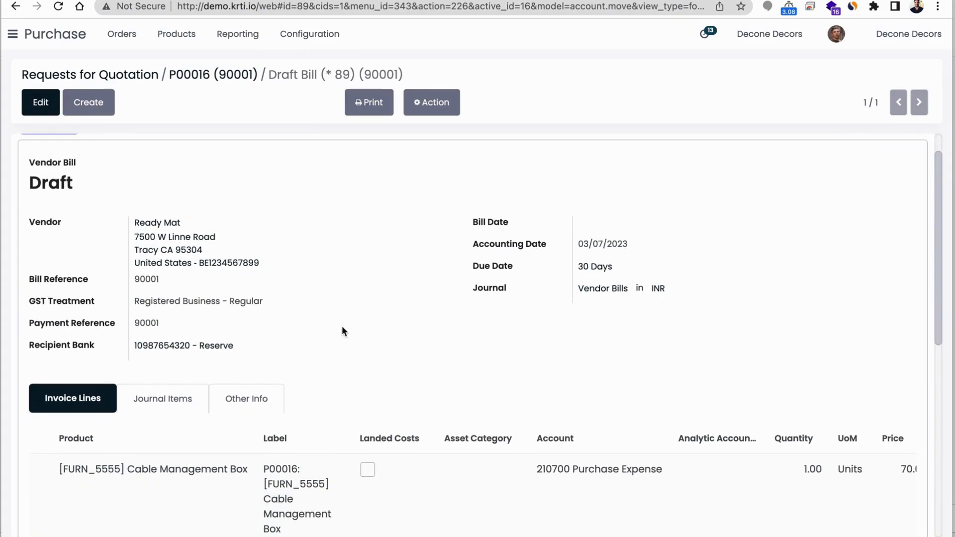
scroll(349, 333, "down", 2)
Step: Open the draft vendor bill for editing and try to confirm it
left_click(369, 351)
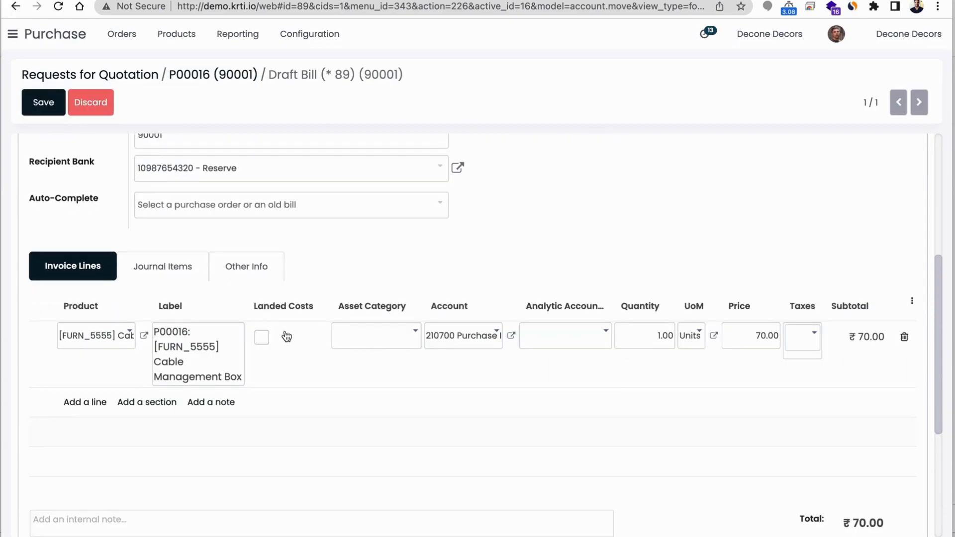
scroll(277, 240, "up", 7)
left_click(47, 155)
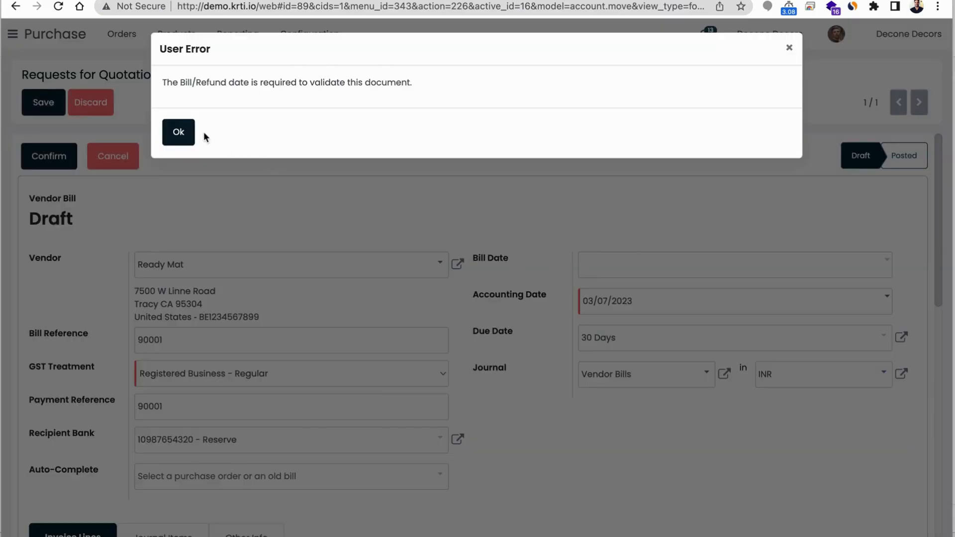
Step: Dismiss the error, set the draft vendor bill's Bill Date to 03/07/2023 and confirm the bill
left_click(187, 133)
left_click(615, 269)
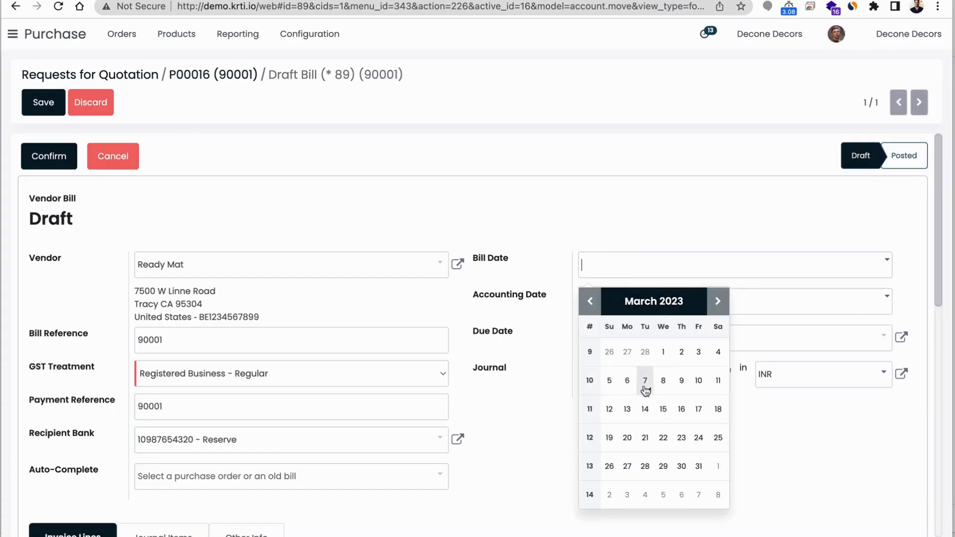
left_click(646, 380)
left_click(27, 156)
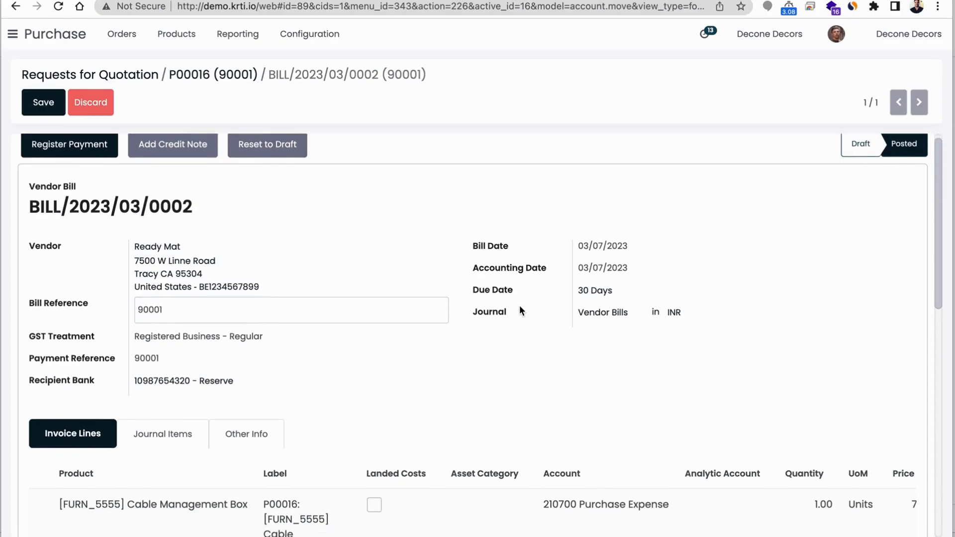
Step: Review the posted vendor bill's invoice lines and its journal items
scroll(519, 306, "down", 3)
left_click(183, 314)
scroll(488, 397, "down", 1)
scroll(489, 396, "up", 4)
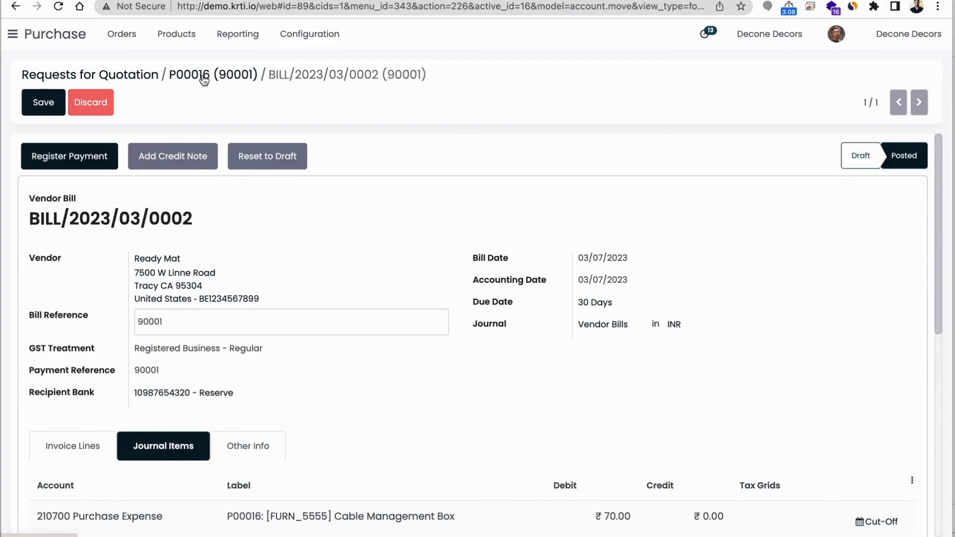
scroll(367, 234, "down", 1)
scroll(367, 235, "up", 1)
Step: Return to purchase order P00016 and check the billed quantity of the Cable Management Box
left_click(198, 76)
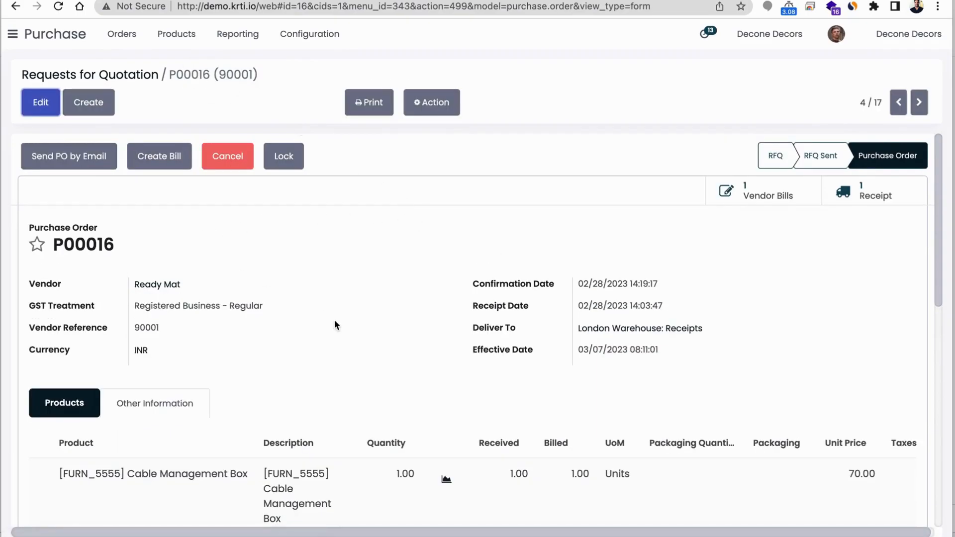
scroll(334, 322, "down", 2)
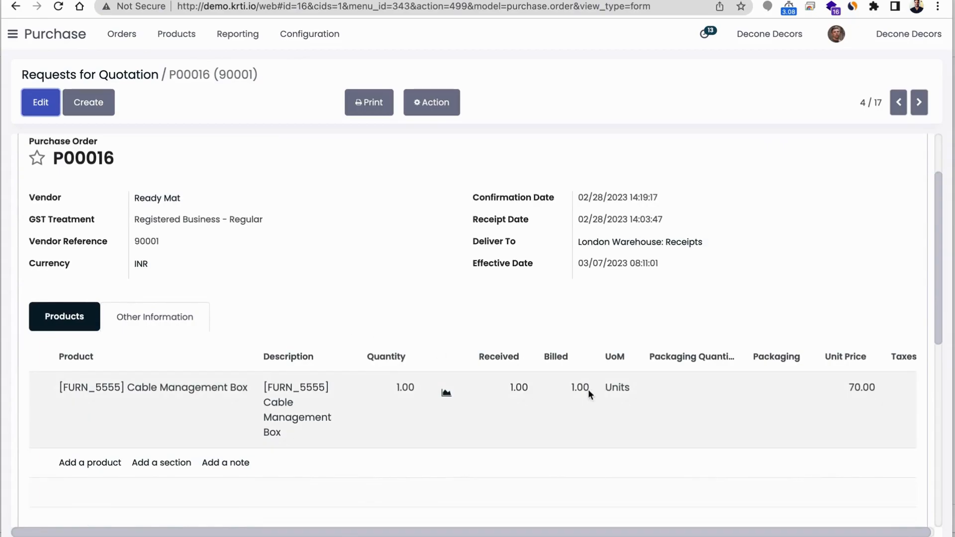
scroll(579, 386, "up", 2)
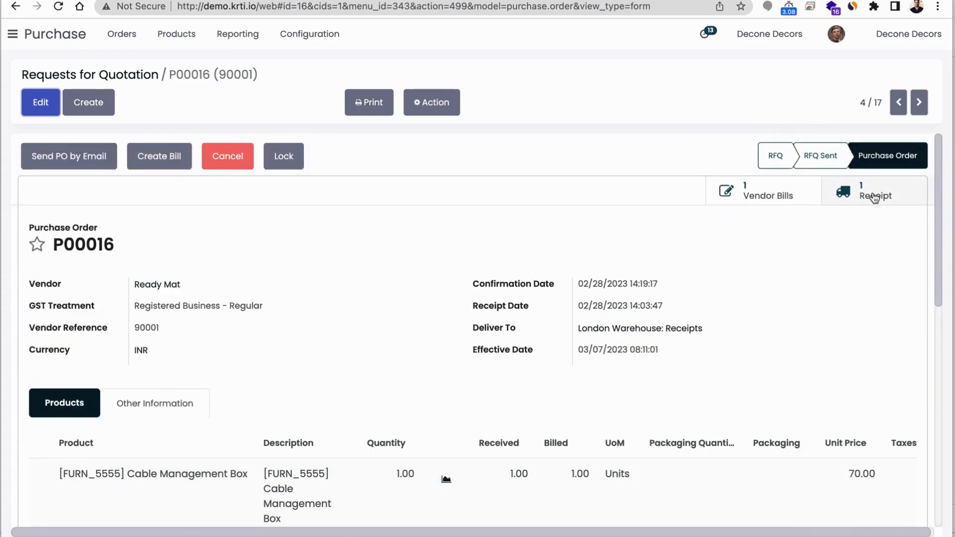
Step: Open the purchase order's vendor bill and register a payment of 70.00 INR dated 03/07/2023 with memo 90001
left_click(765, 203)
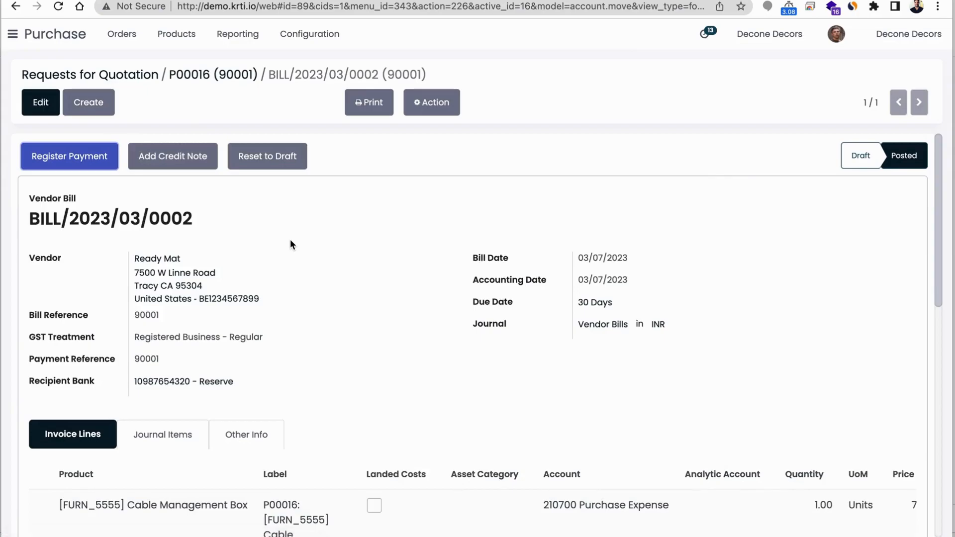
scroll(291, 240, "down", 2)
scroll(290, 240, "up", 2)
left_click(58, 162)
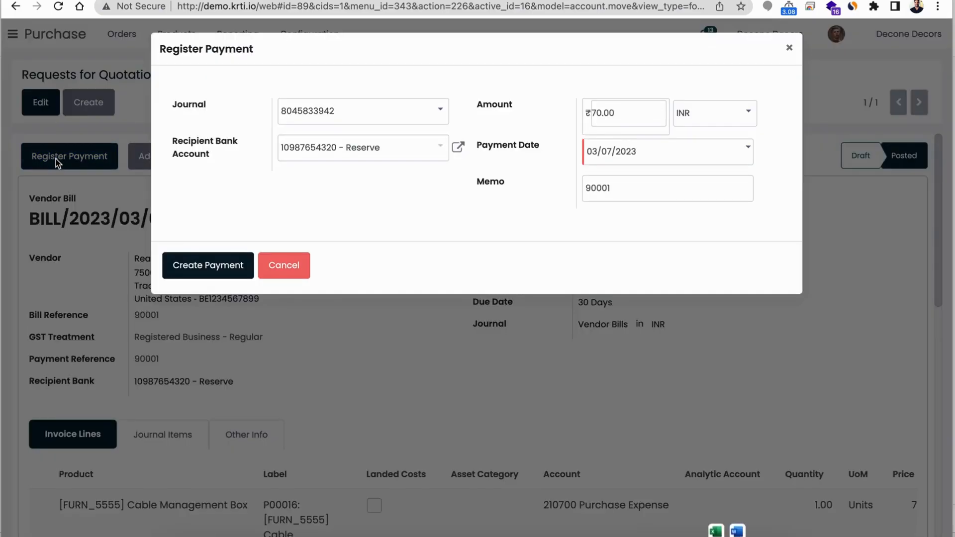
left_click(222, 272)
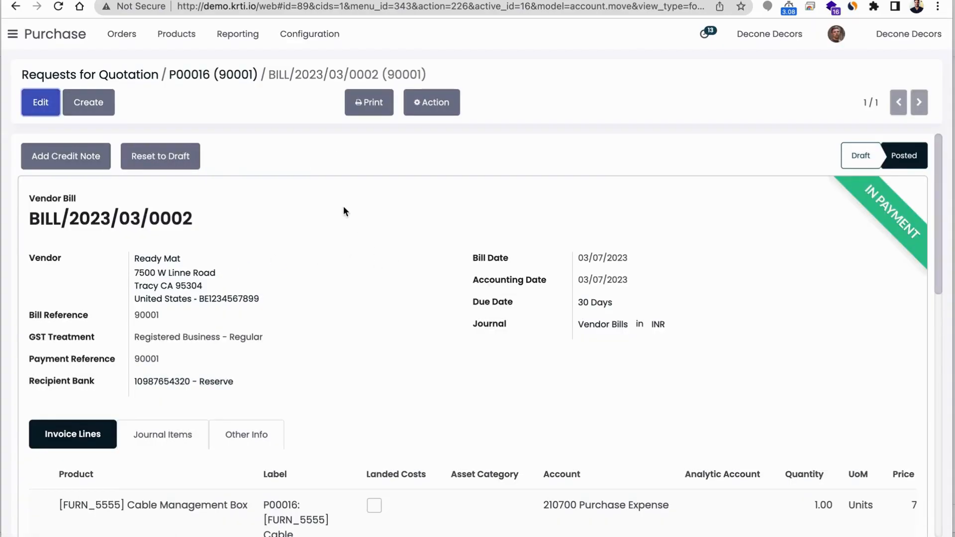
Step: Review the bill's payment status, return to purchase order P00016 and reopen its linked vendor bill
scroll(343, 207, "down", 1)
scroll(344, 211, "up", 1)
left_click(199, 77)
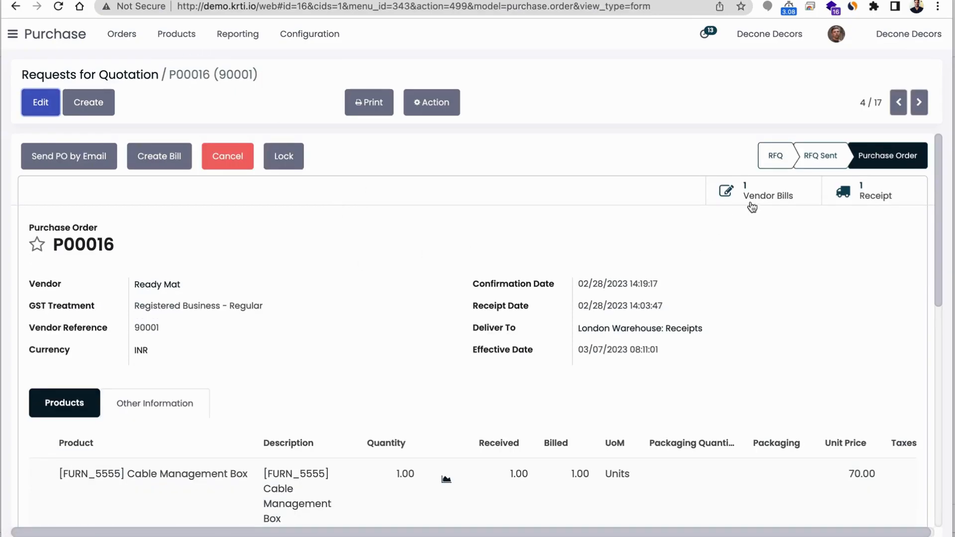
left_click(775, 198)
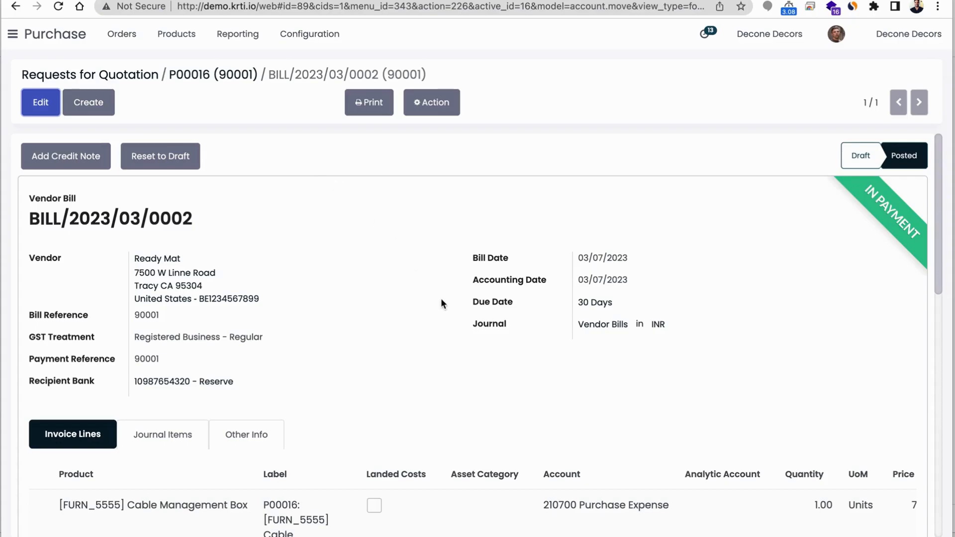
left_click(141, 40)
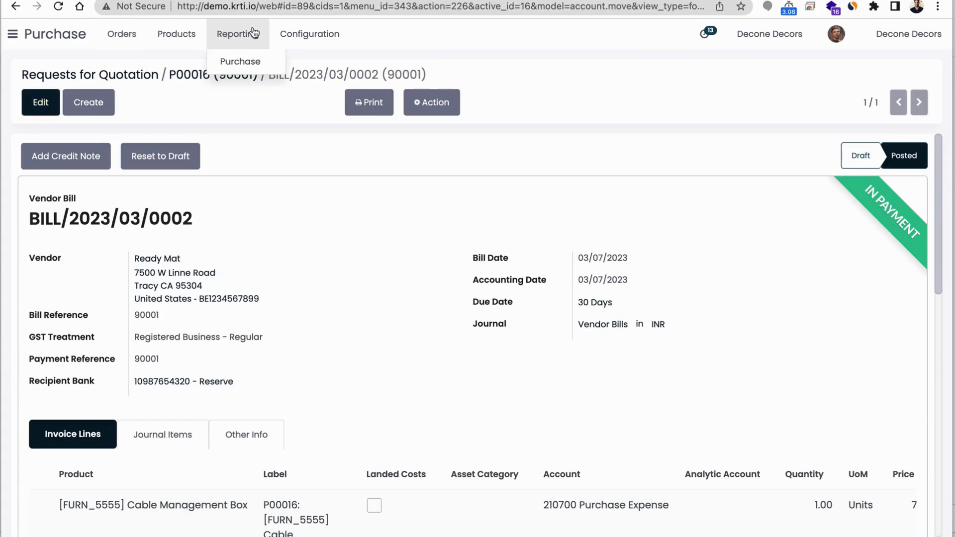
mouse_move(305, 38)
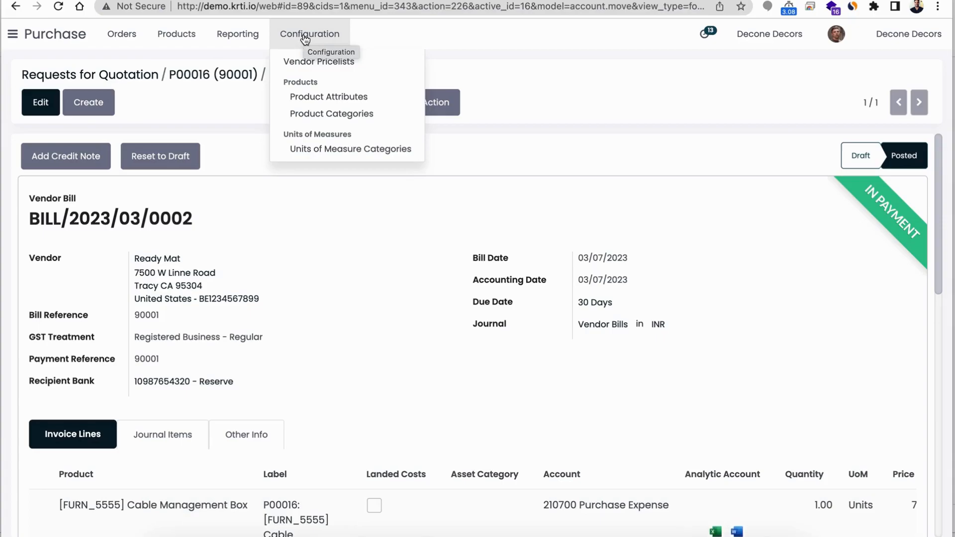
mouse_move(260, 40)
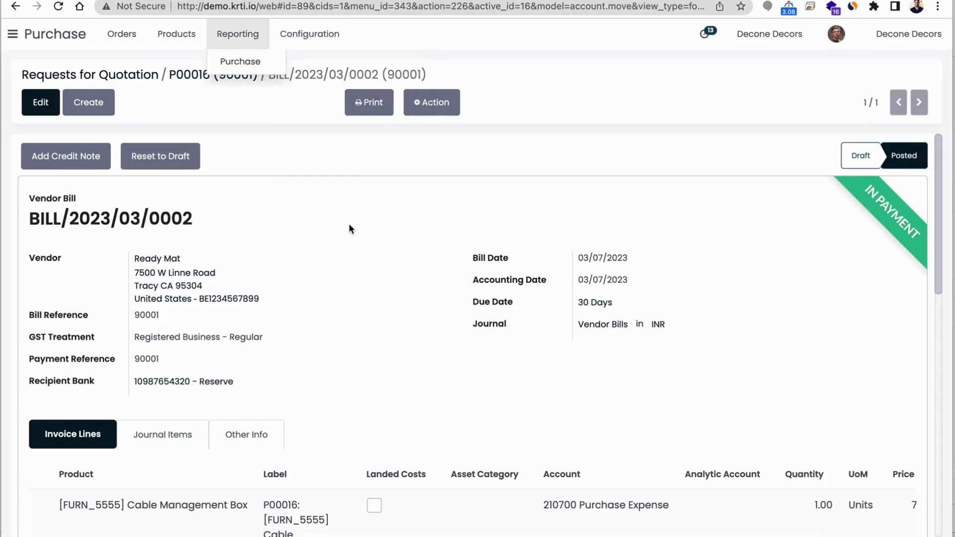